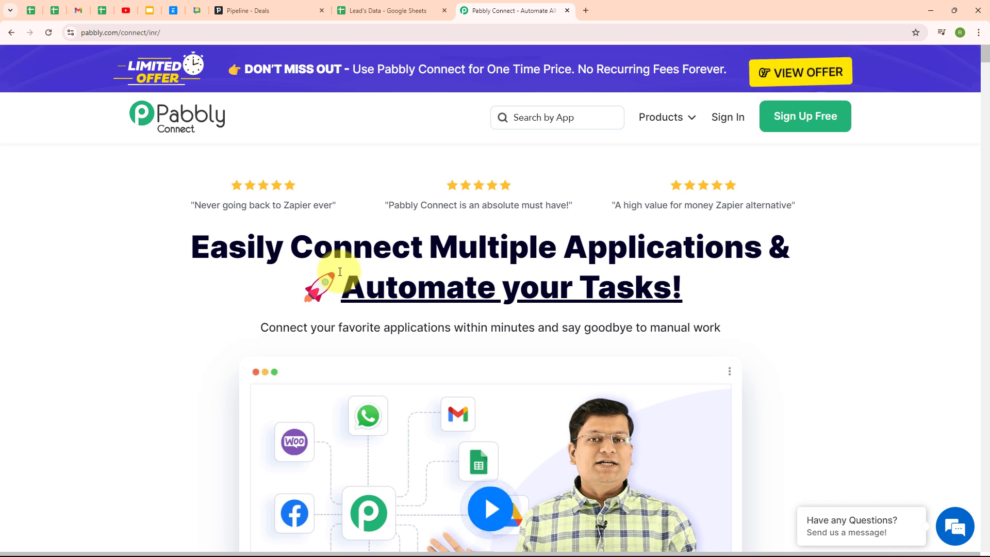
# Review the Lead's Data Full name, Phone Number and Email columns, then view the Pipedrive deals pipeline.
pyautogui.click(373, 10)
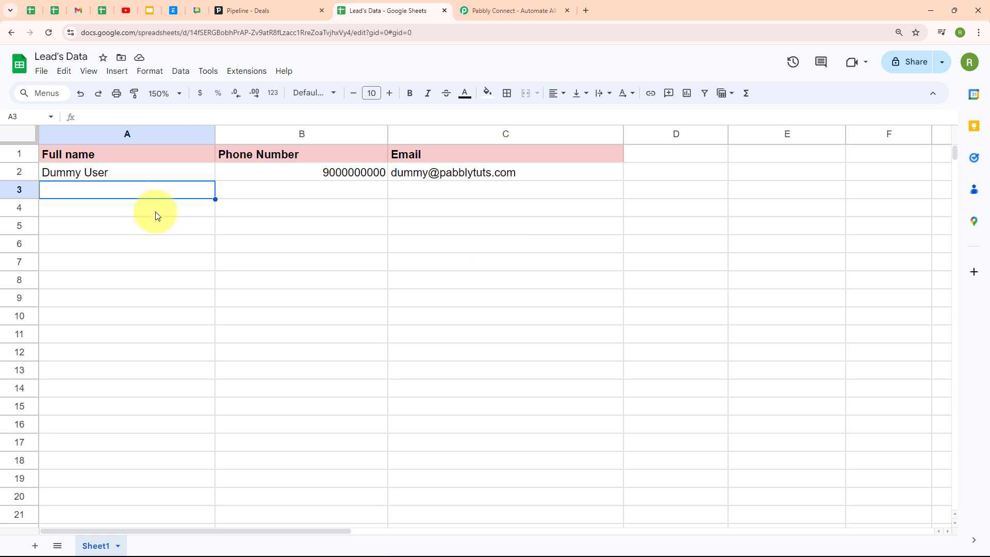
pyautogui.click(232, 11)
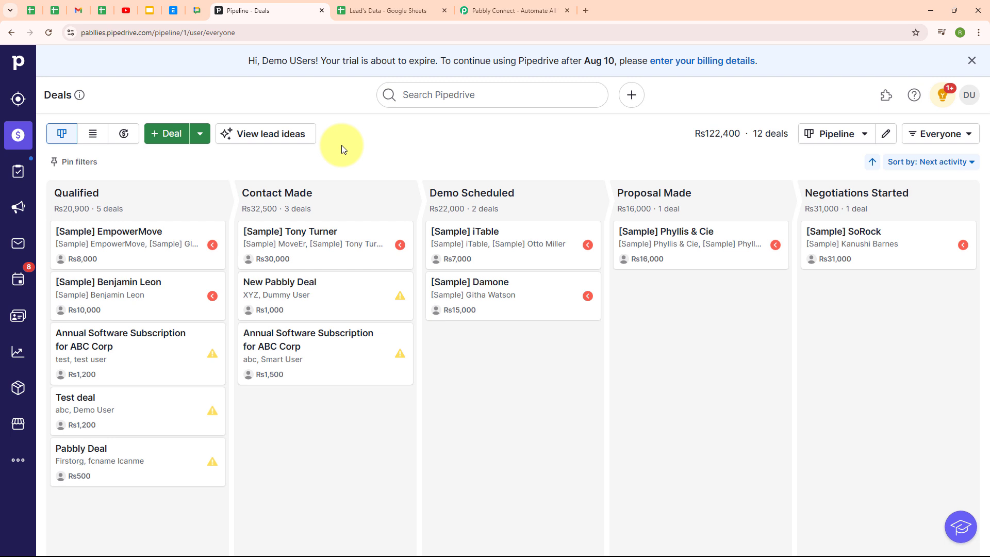
# Switch from the Pipedrive deals pipeline back to the Lead's Data Google Sheets tab.
pyautogui.click(365, 6)
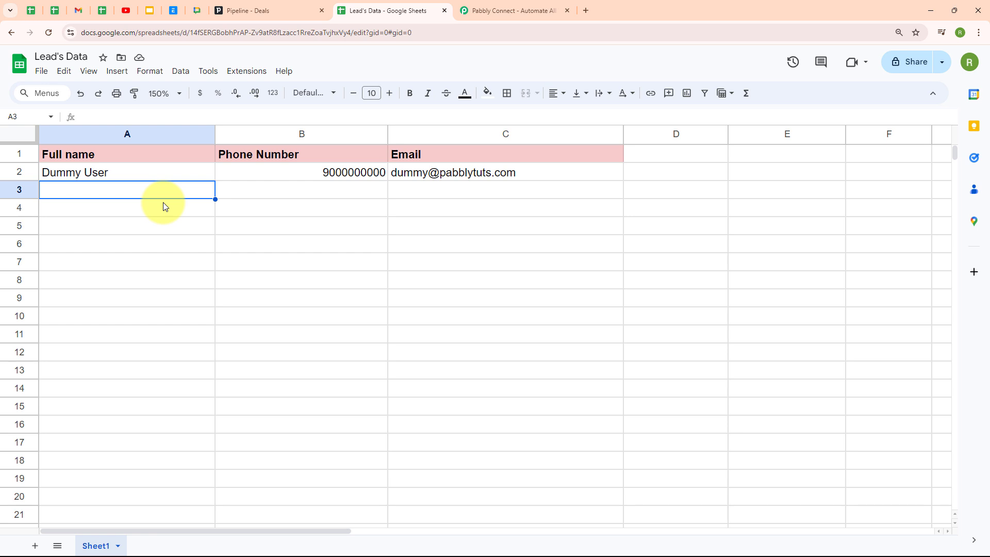
# Switch from the Lead's Data sheet to the Pabbly Connect homepage tab.
pyautogui.click(518, 10)
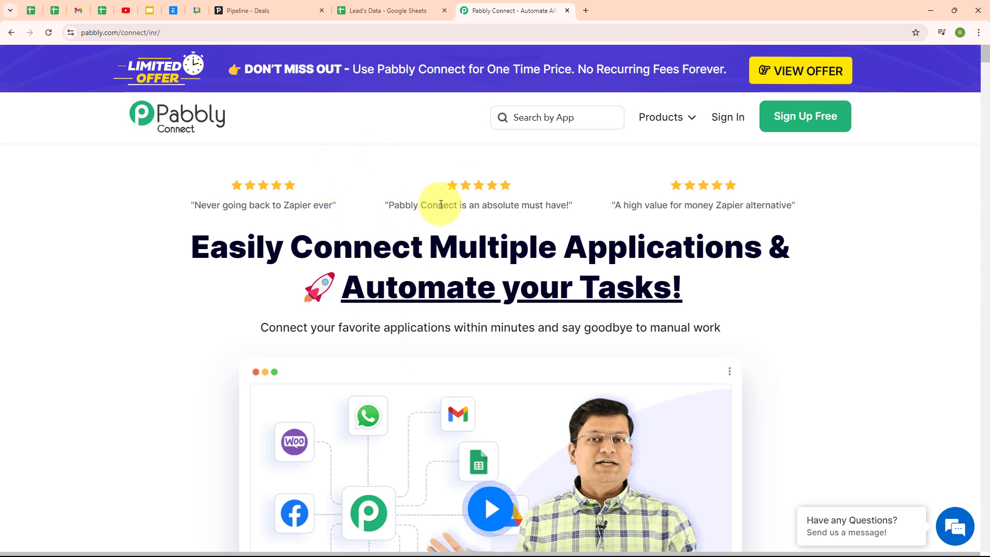
pyautogui.click(253, 32)
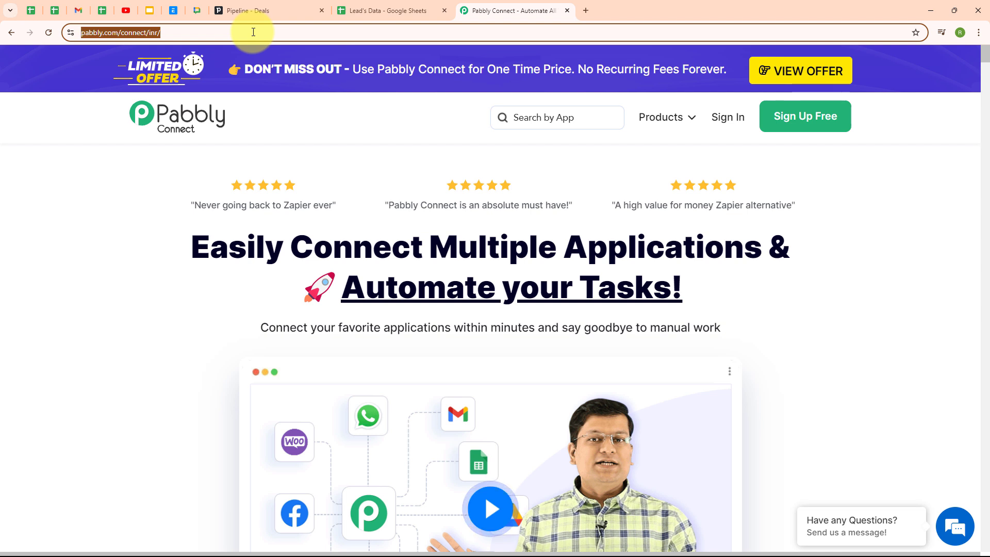
pyautogui.click(300, 150)
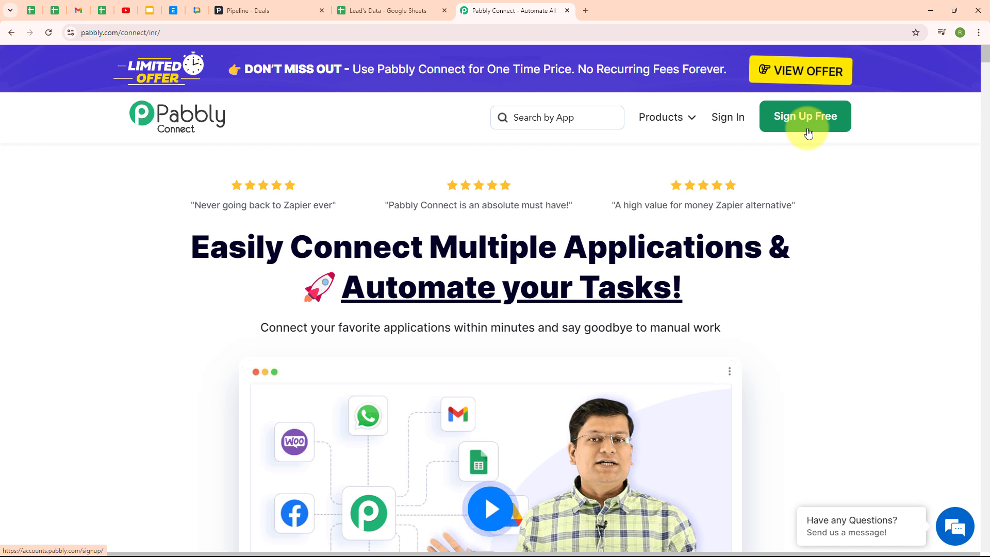
# Sign in to Pabbly and launch Pabbly Connect from the All Pabbly Apps page.
pyautogui.click(729, 120)
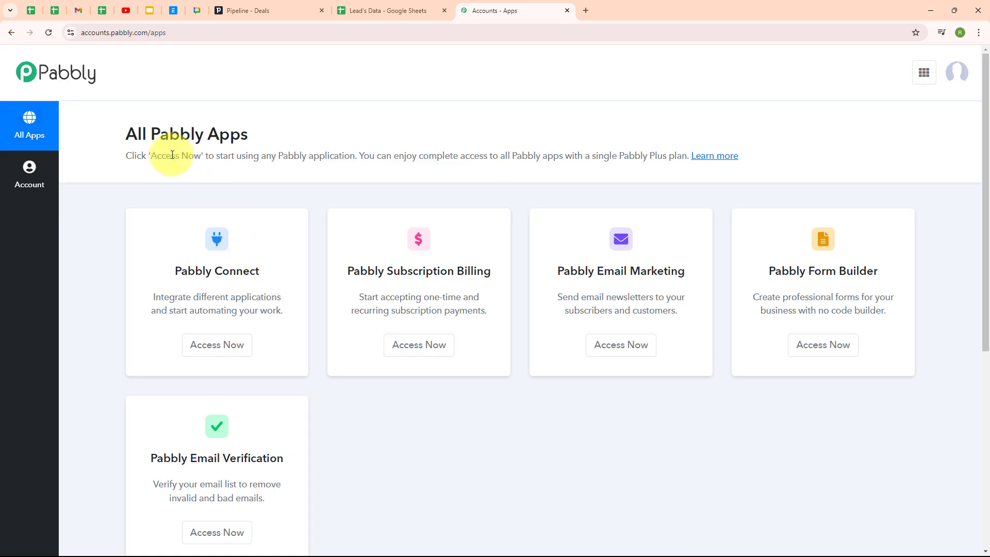
pyautogui.moveTo(129, 133); pyautogui.dragTo(249, 140)
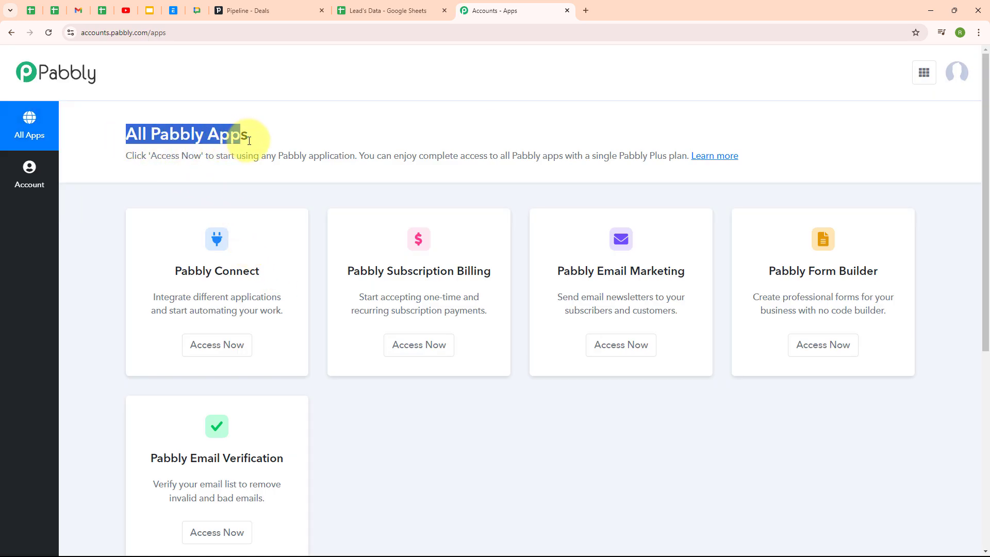
pyautogui.click(365, 132)
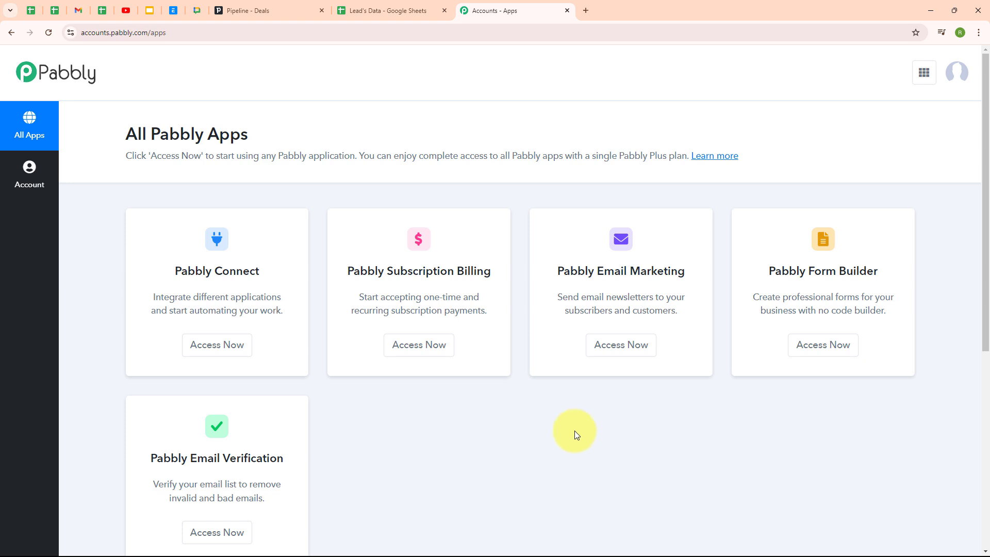
pyautogui.click(190, 354)
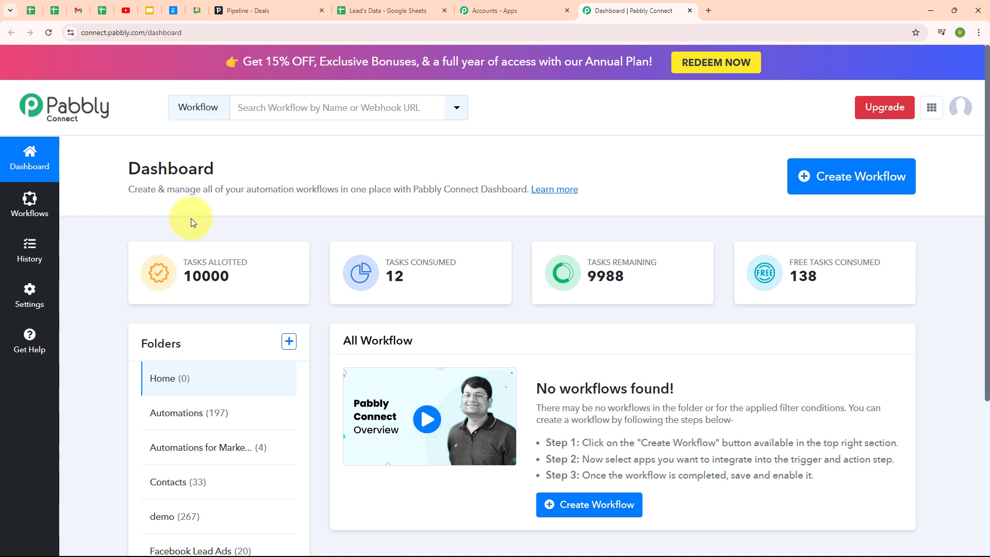
# Start a workflow named 'How to Create Pipedrive Person from Google Sheets' in the Google Sheets folder.
pyautogui.click(843, 186)
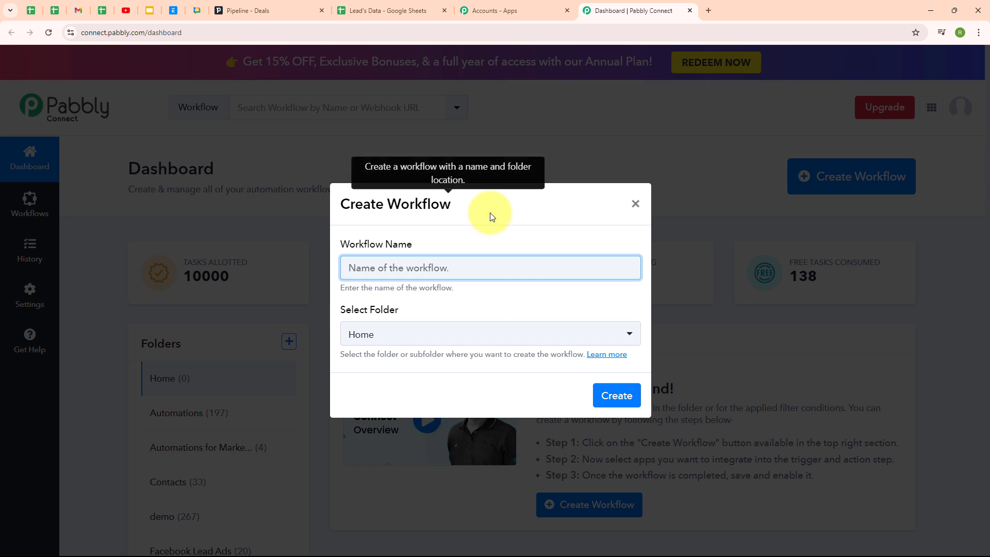
pyautogui.write('How to Create Pipedrive Person from Google Sheets')
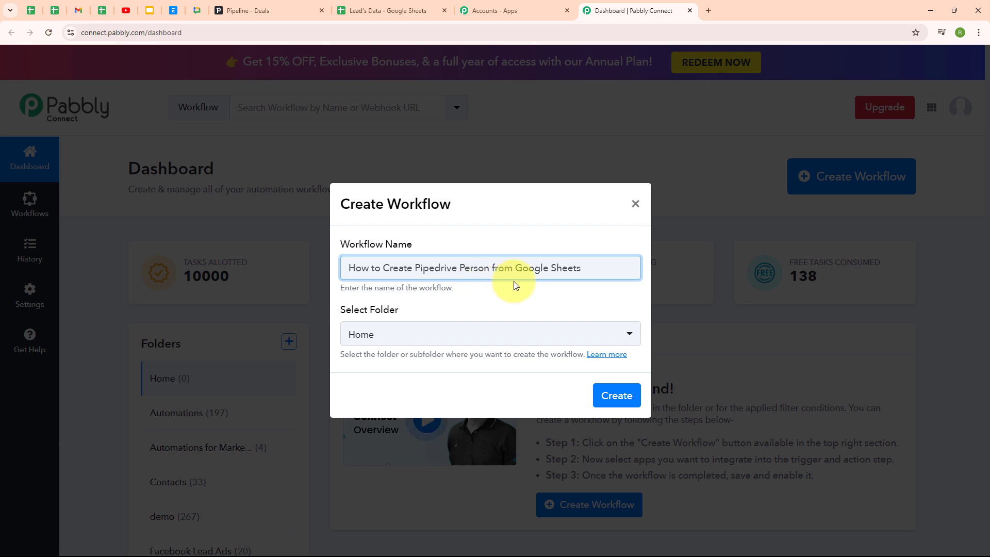
pyautogui.click(622, 340)
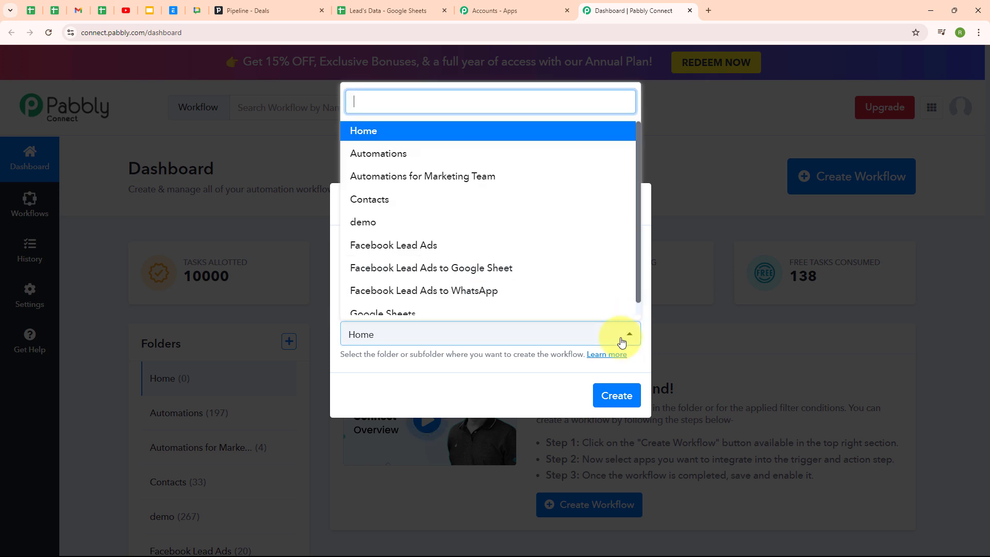
pyautogui.click(482, 313)
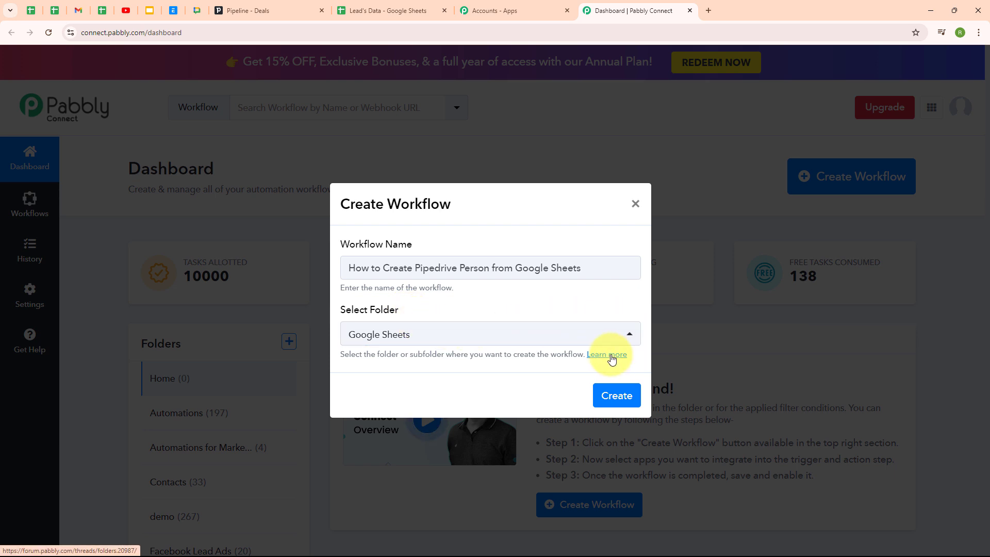
pyautogui.click(612, 359)
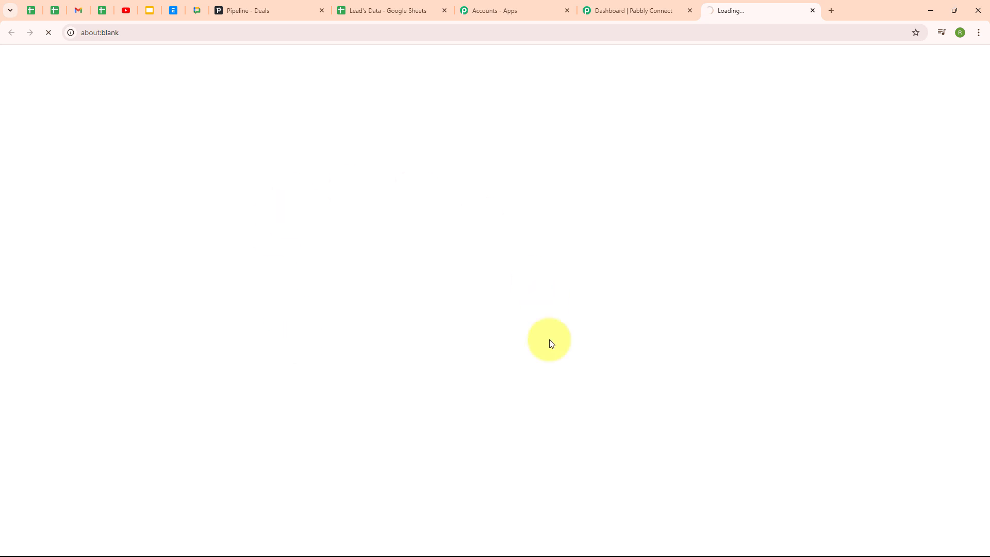
pyautogui.scroll(-7, 683, 273)
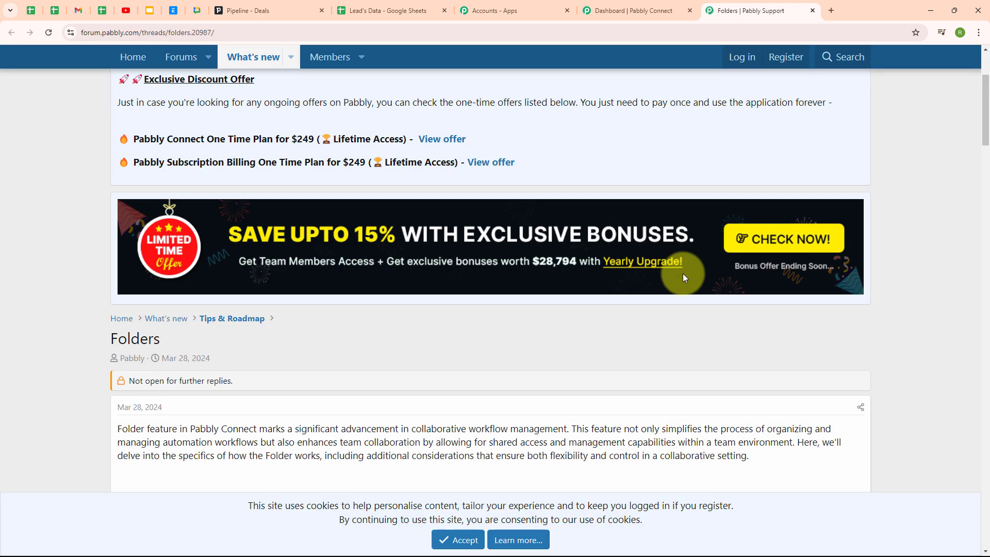
pyautogui.scroll(-3, 684, 278)
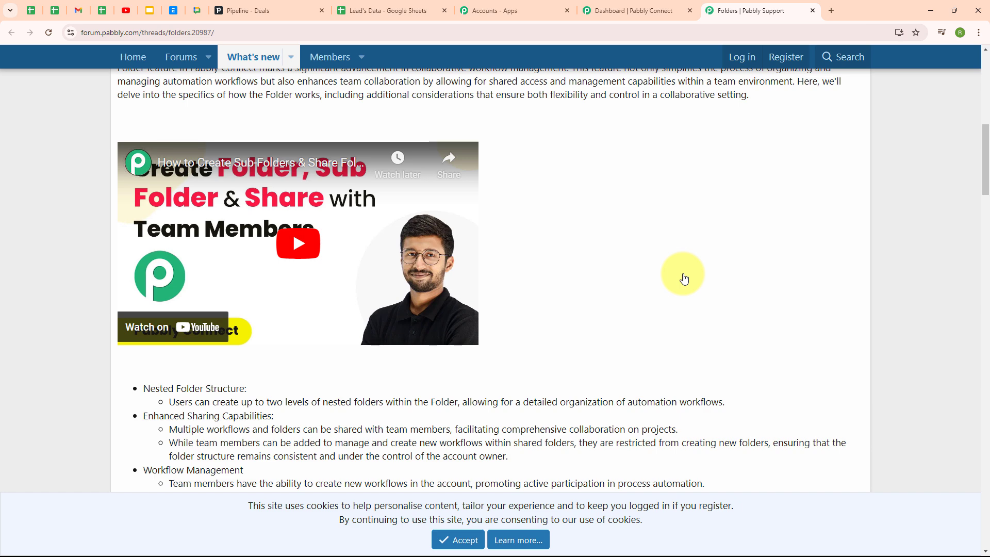
pyautogui.click(812, 10)
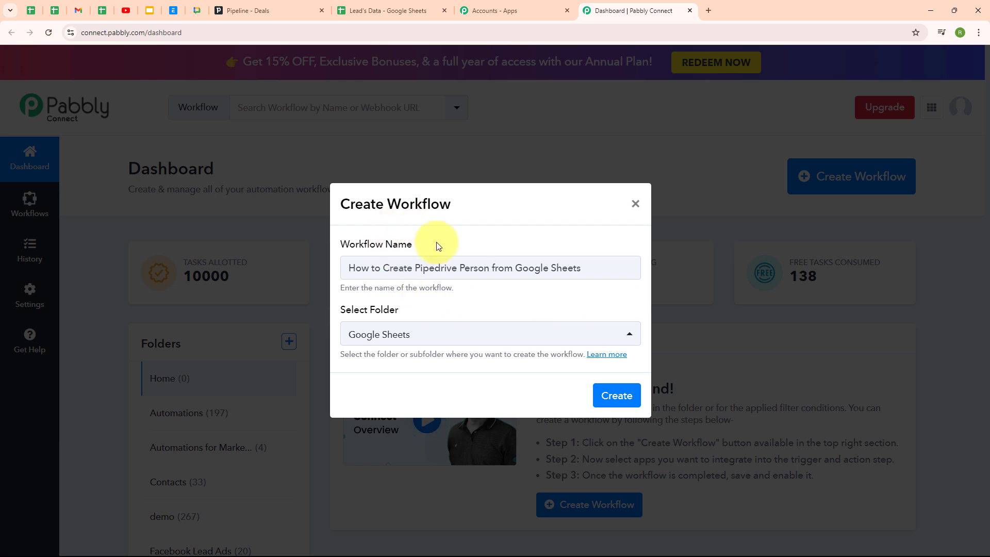
# Create the workflow, then collapse and re-expand its trigger step to choose an app.
pyautogui.click(621, 396)
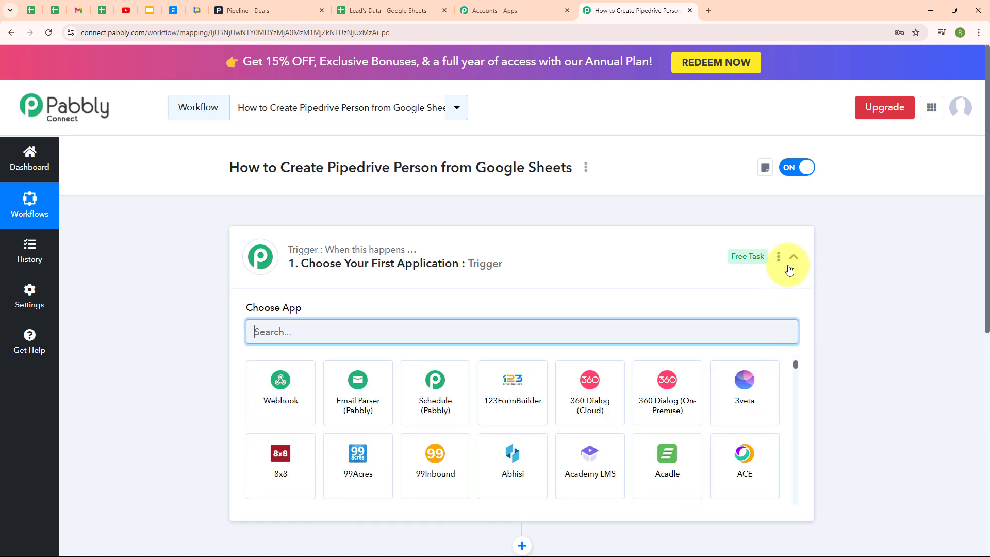
pyautogui.click(790, 262)
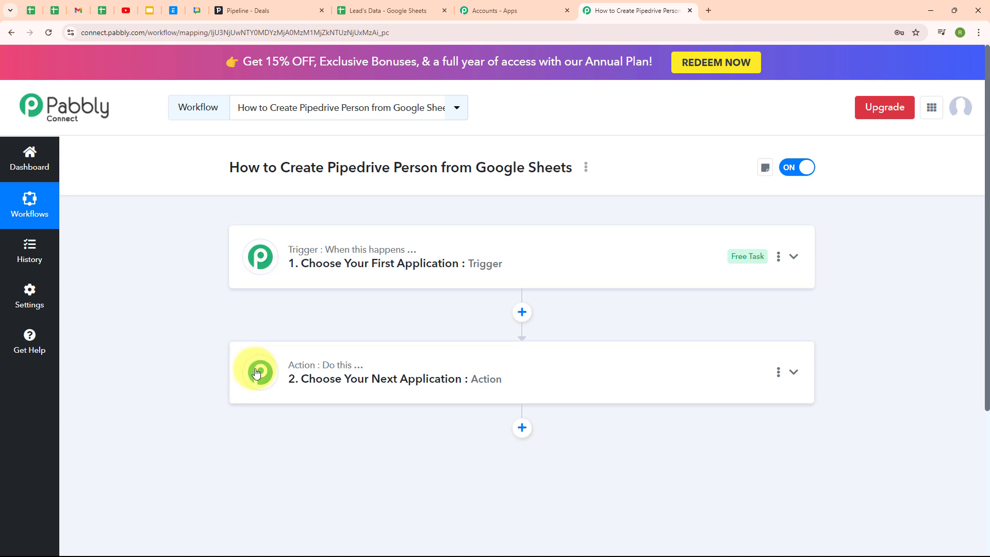
pyautogui.moveTo(325, 371)
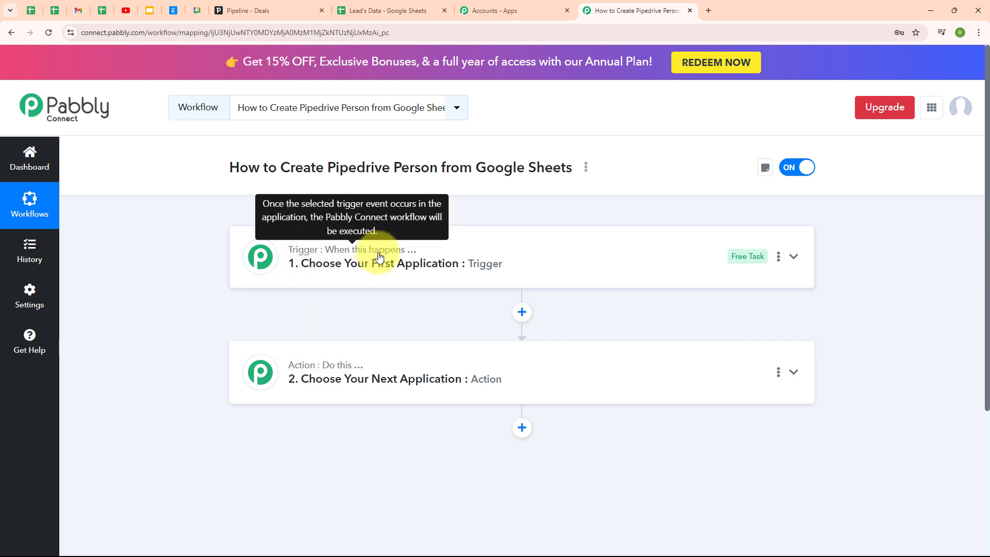
pyautogui.moveTo(266, 363)
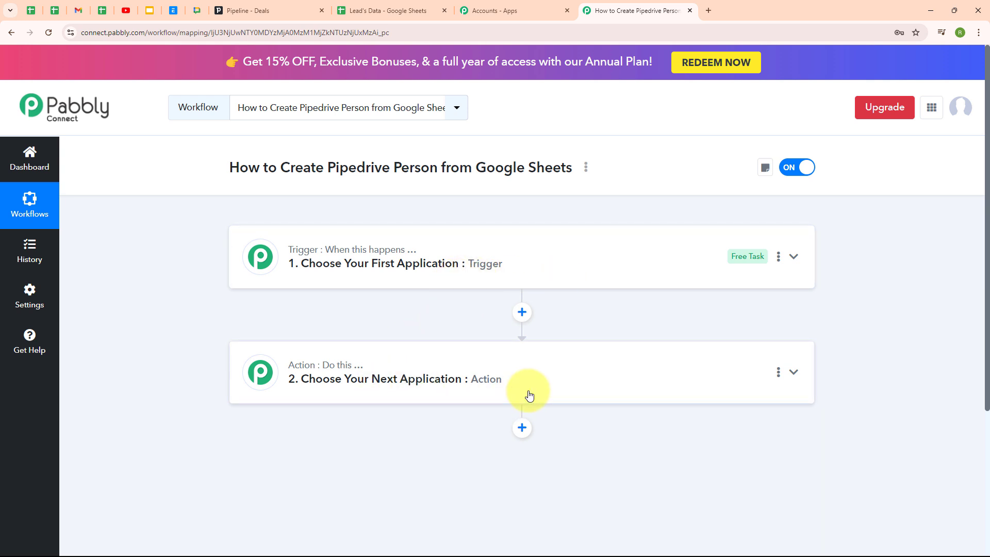
pyautogui.click(658, 273)
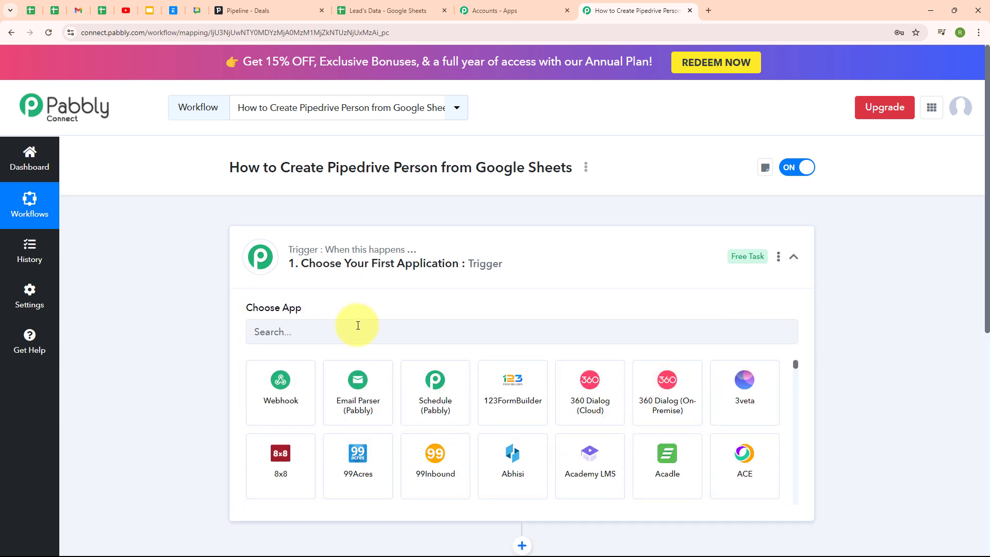
# Search 'goo' and pick Google Sheets as the trigger app.
pyautogui.click(358, 325)
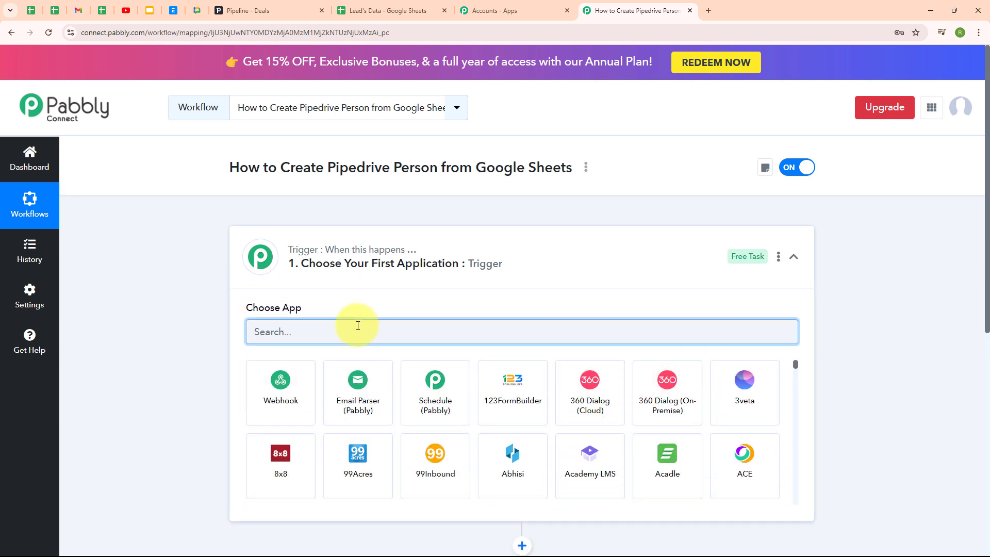
pyautogui.write('goo')
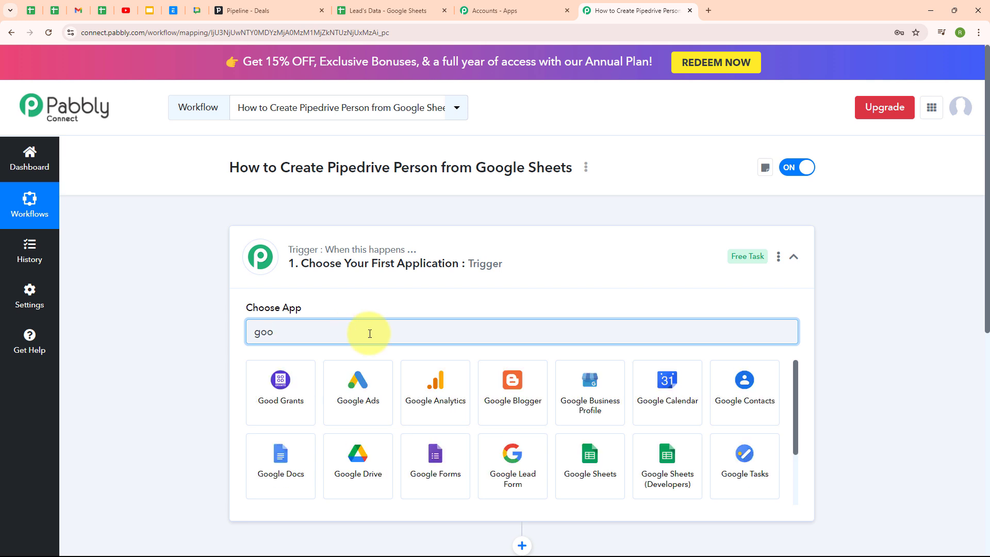
pyautogui.click(593, 461)
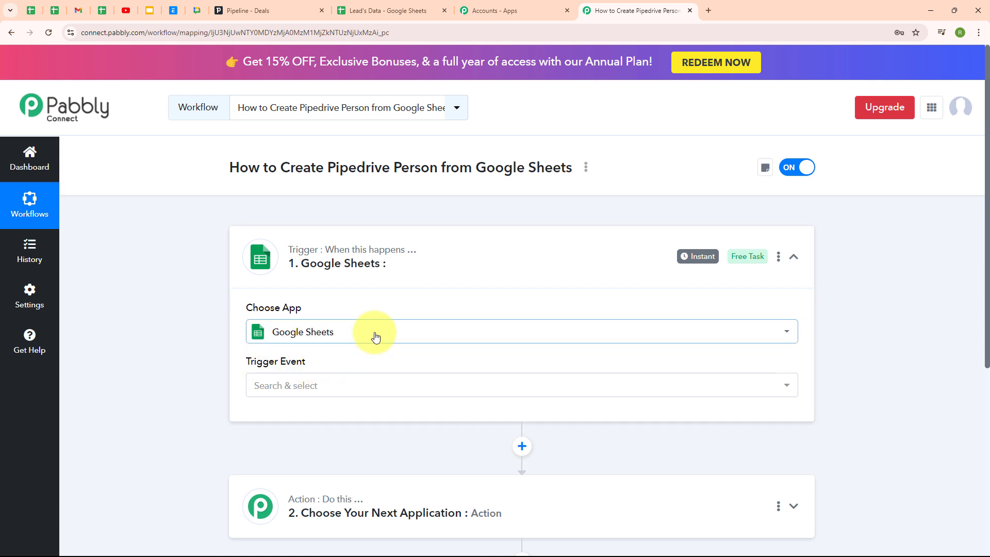
# Set the trigger event to New or Updated Spreadsheet Row and copy its webhook URL.
pyautogui.click(337, 386)
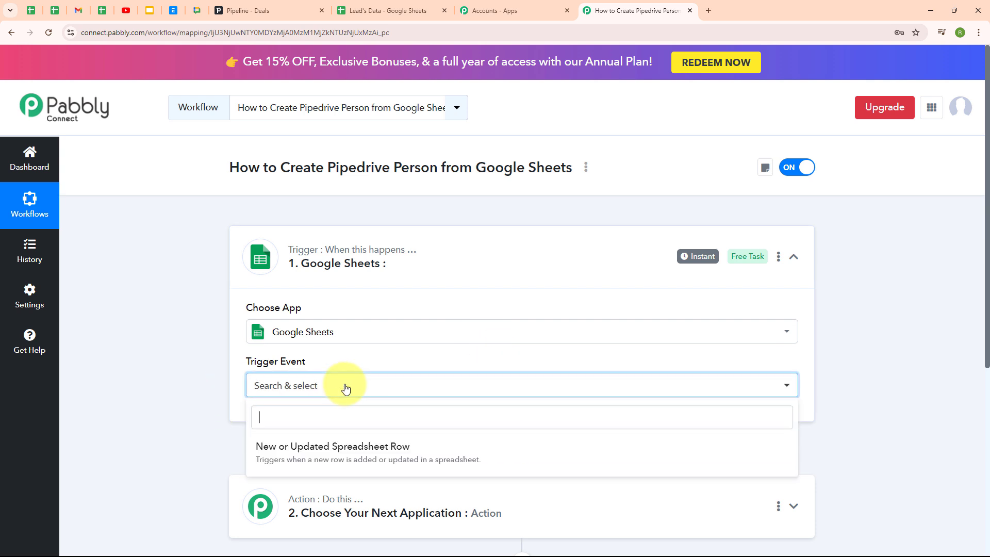
pyautogui.click(365, 454)
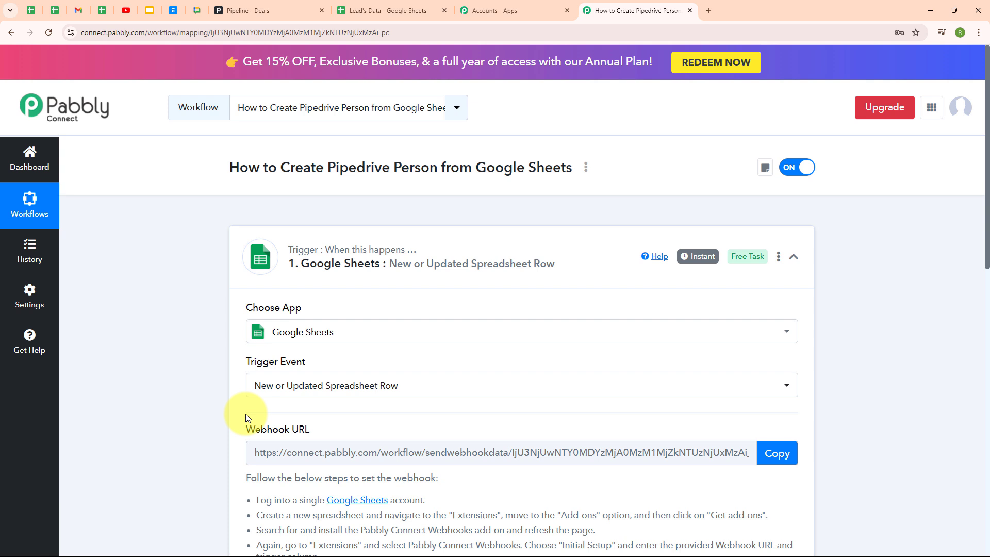
pyautogui.scroll(-3, 725, 421)
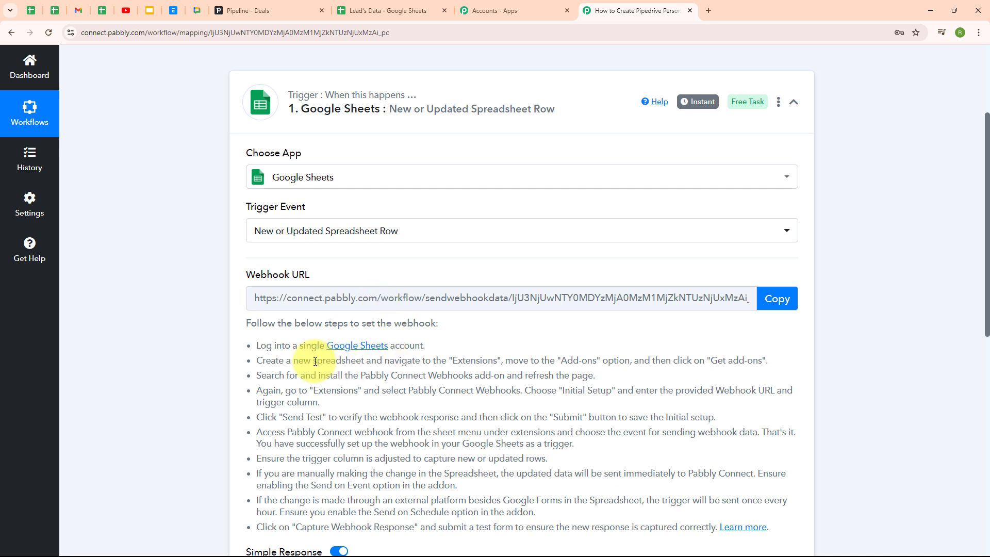
pyautogui.moveTo(256, 345); pyautogui.dragTo(691, 530)
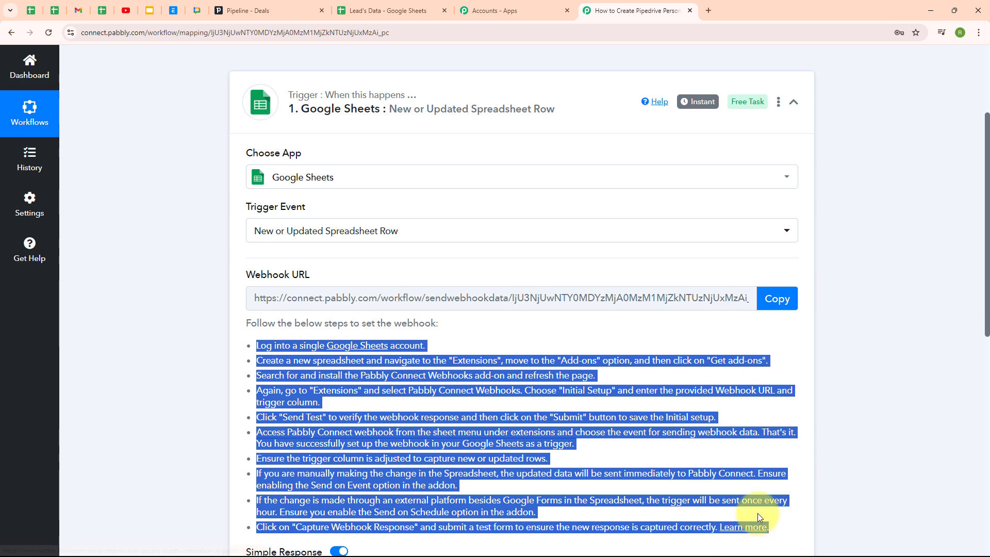
pyautogui.click(540, 333)
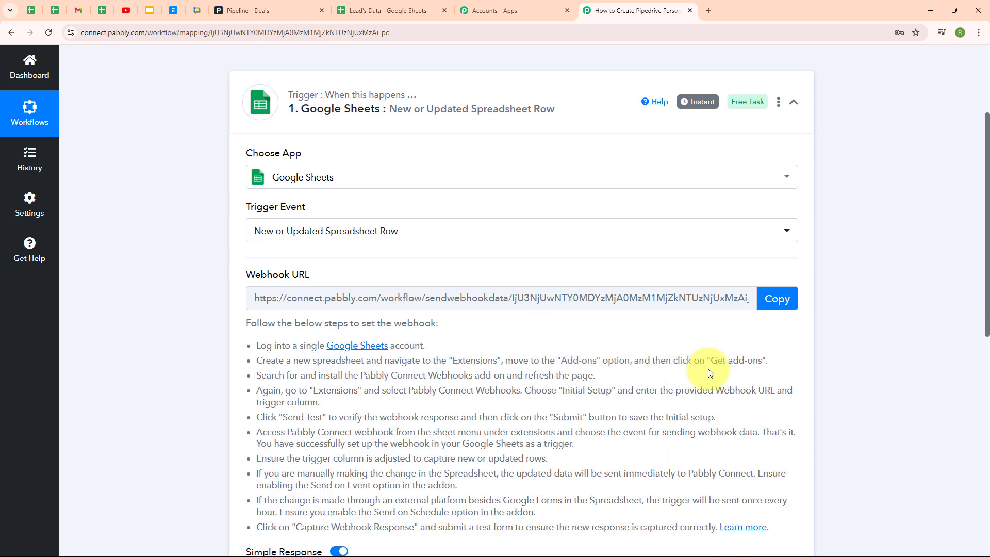
pyautogui.click(780, 303)
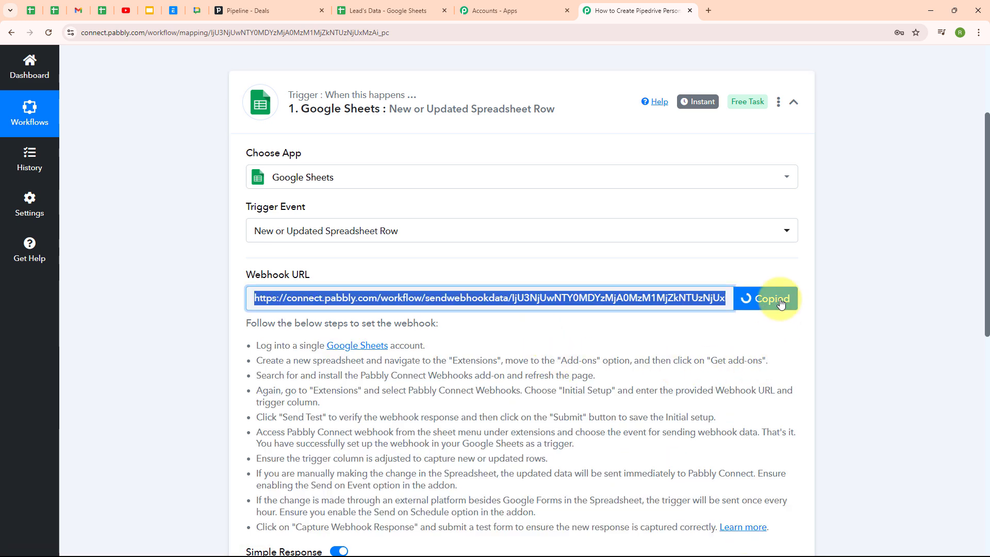
# In Lead's Data, search the add-on Marketplace for Pabbly Connect Webhooks and confirm it is installed.
pyautogui.click(422, 6)
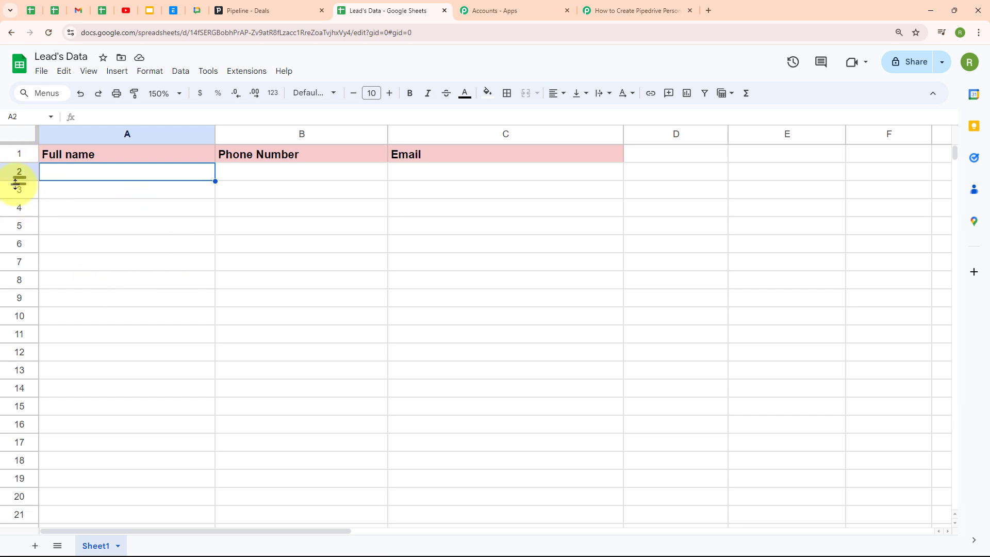
pyautogui.click(255, 74)
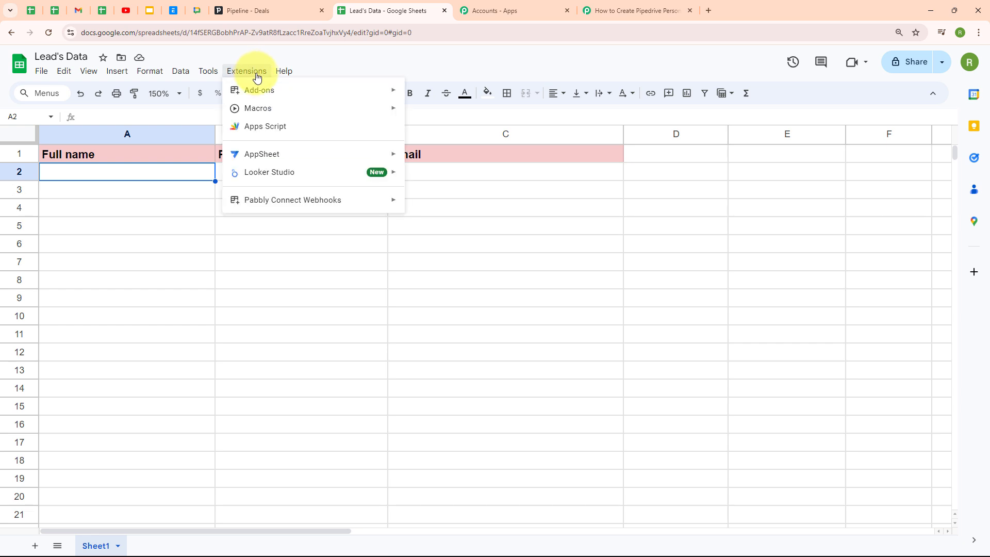
pyautogui.moveTo(263, 95)
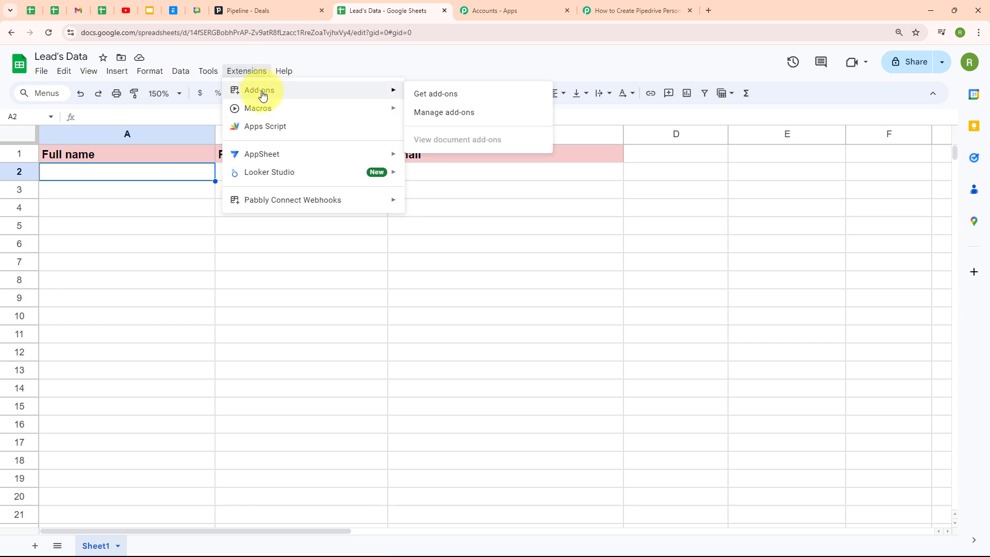
pyautogui.click(465, 100)
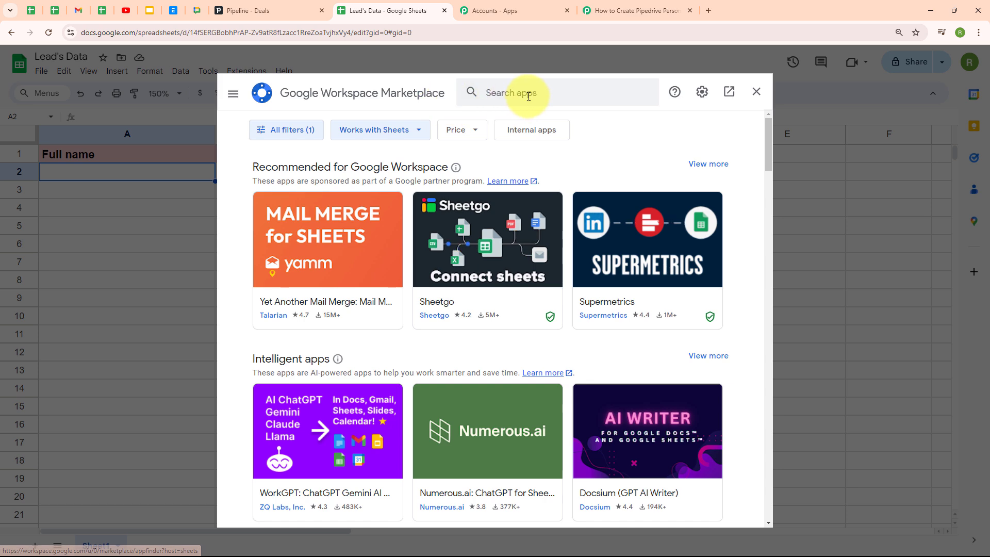
pyautogui.click(528, 96)
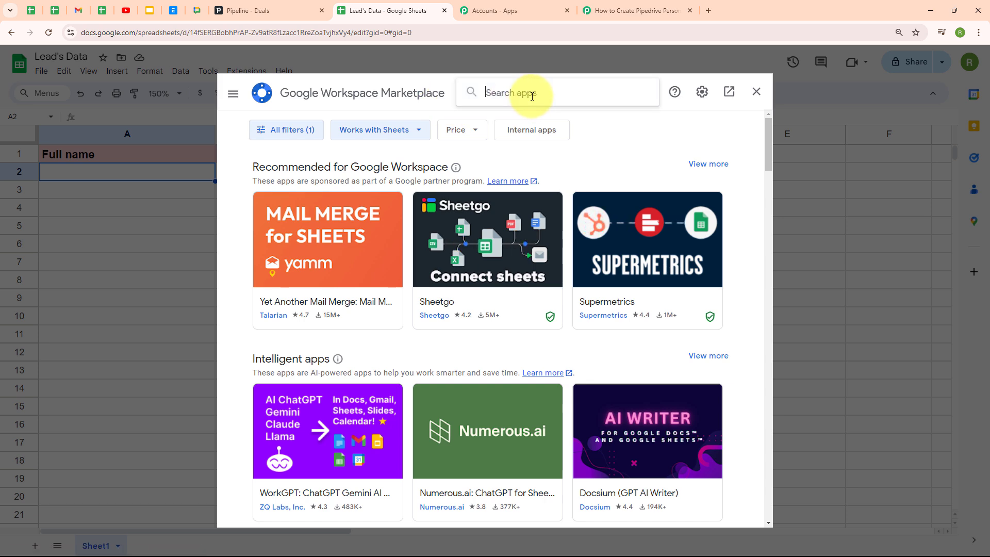
pyautogui.write('pabl')
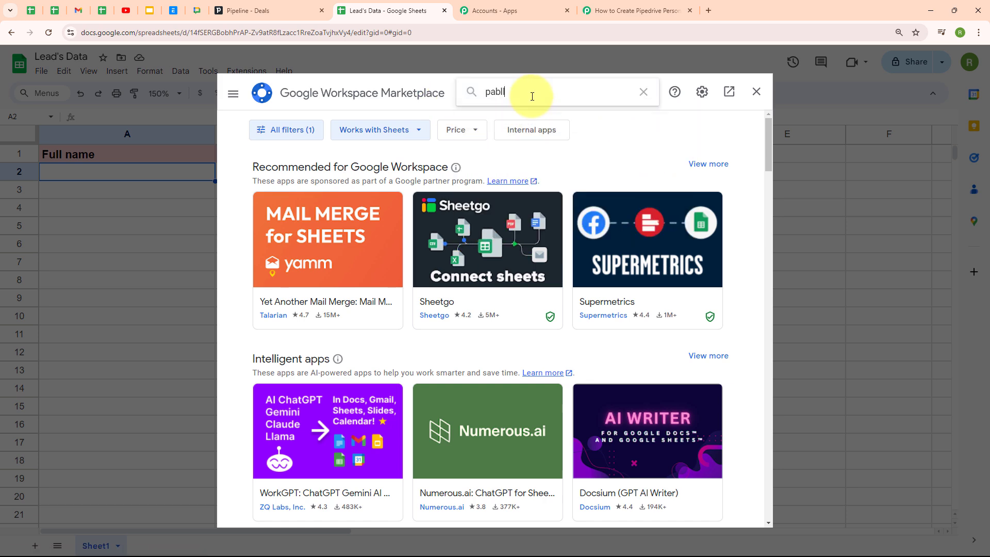
pyautogui.click(538, 104)
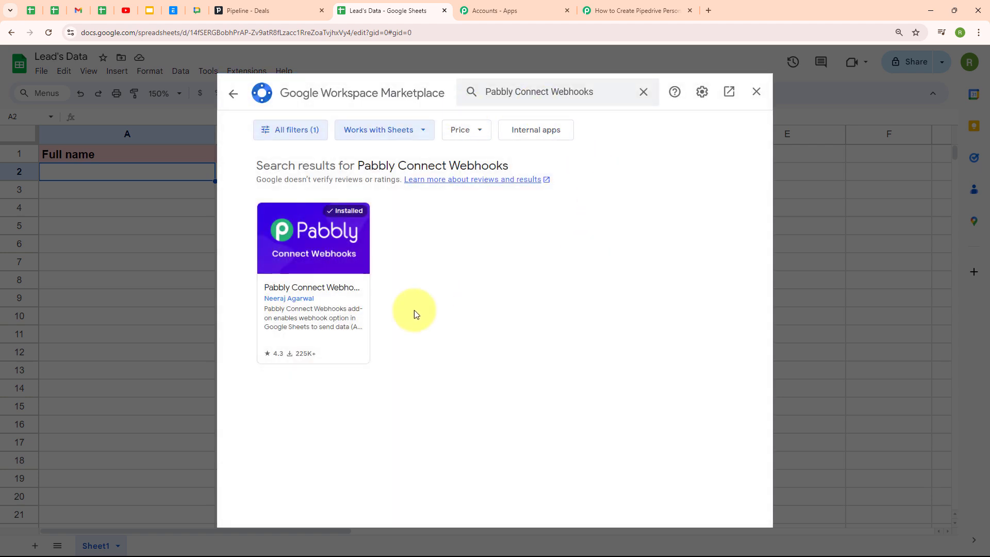
pyautogui.click(302, 282)
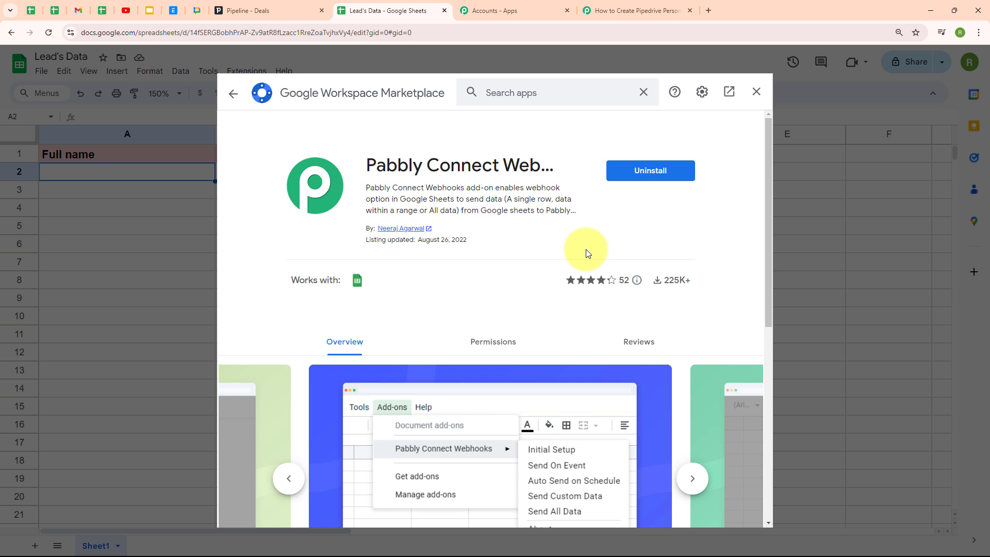
pyautogui.click(233, 94)
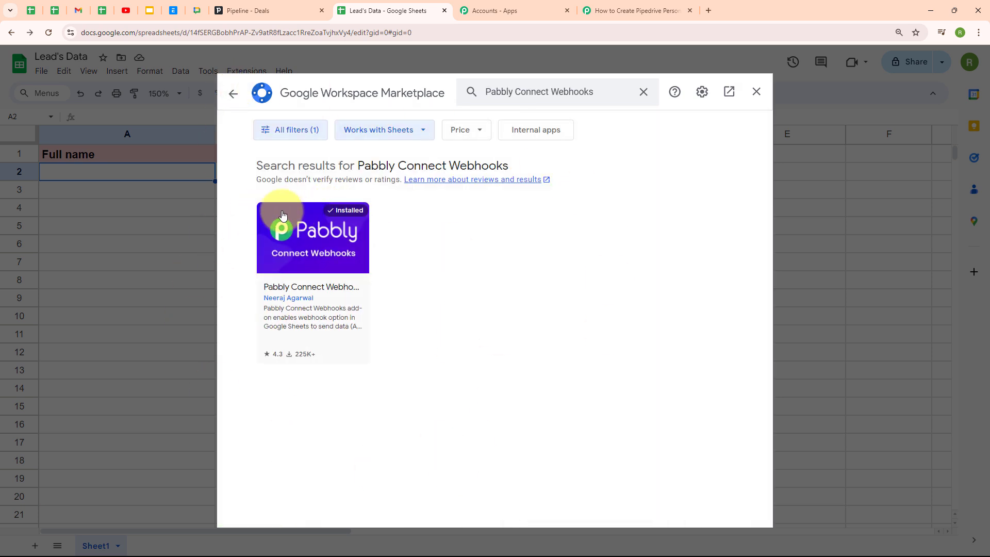
pyautogui.click(757, 92)
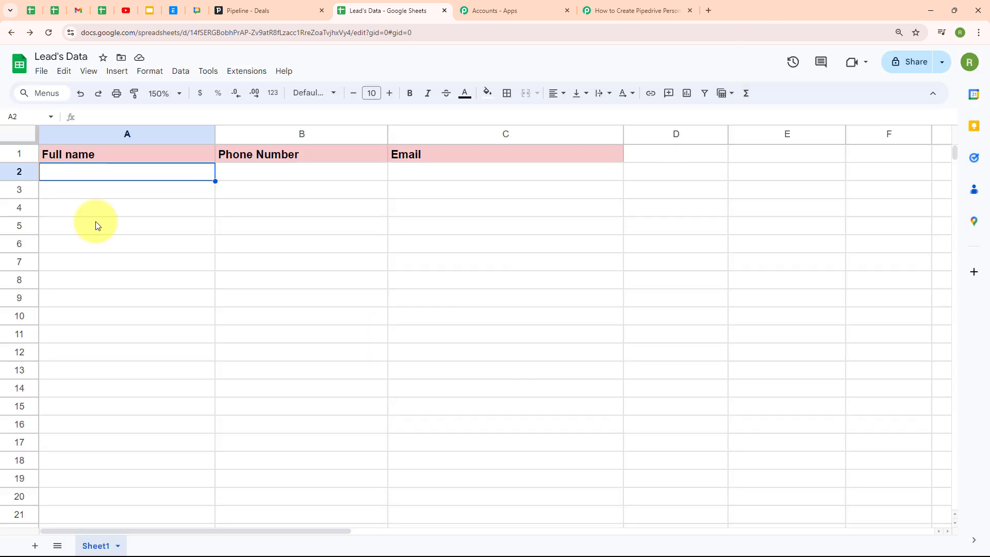
# Open the Pabbly Connect Webhooks Initial Setup and paste in the webhook URL.
pyautogui.click(244, 80)
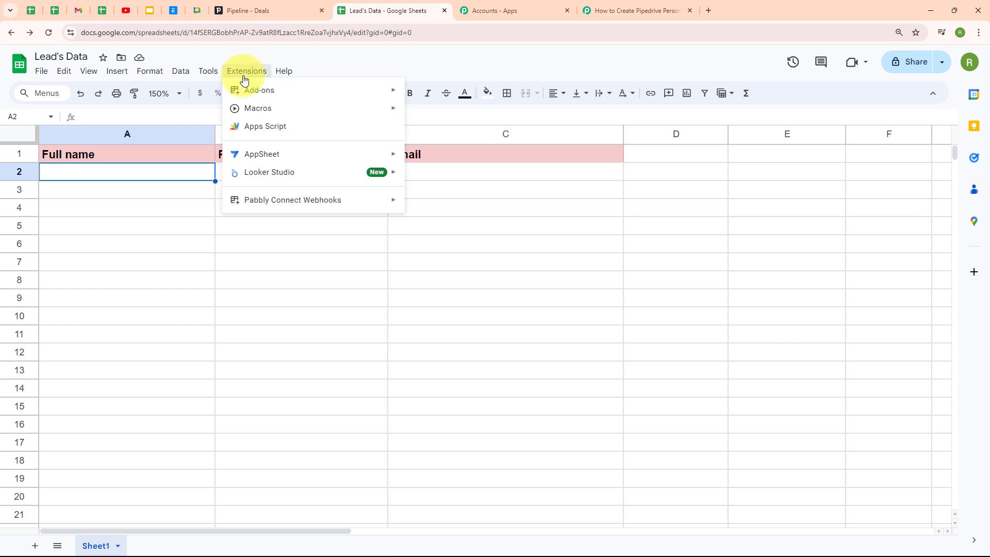
pyautogui.moveTo(269, 202)
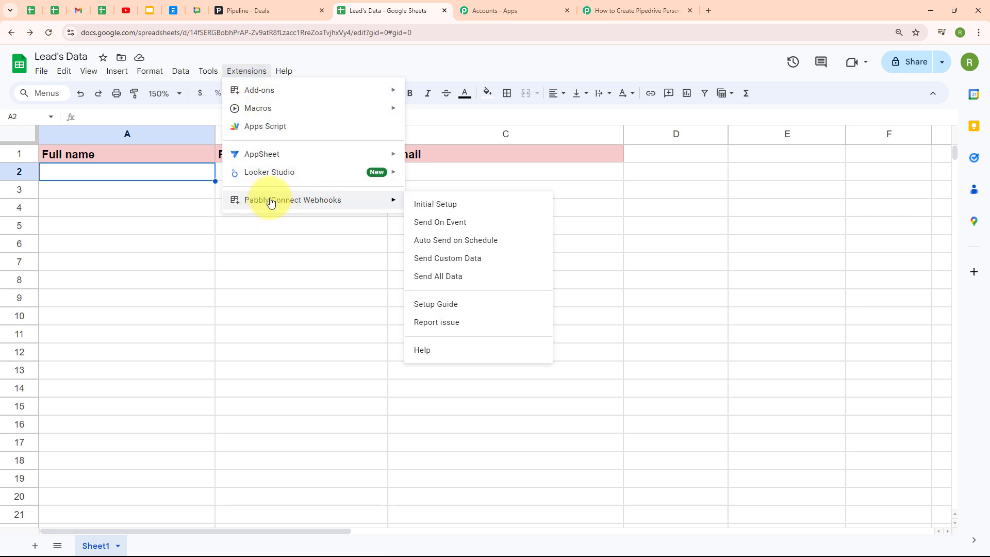
pyautogui.click(446, 205)
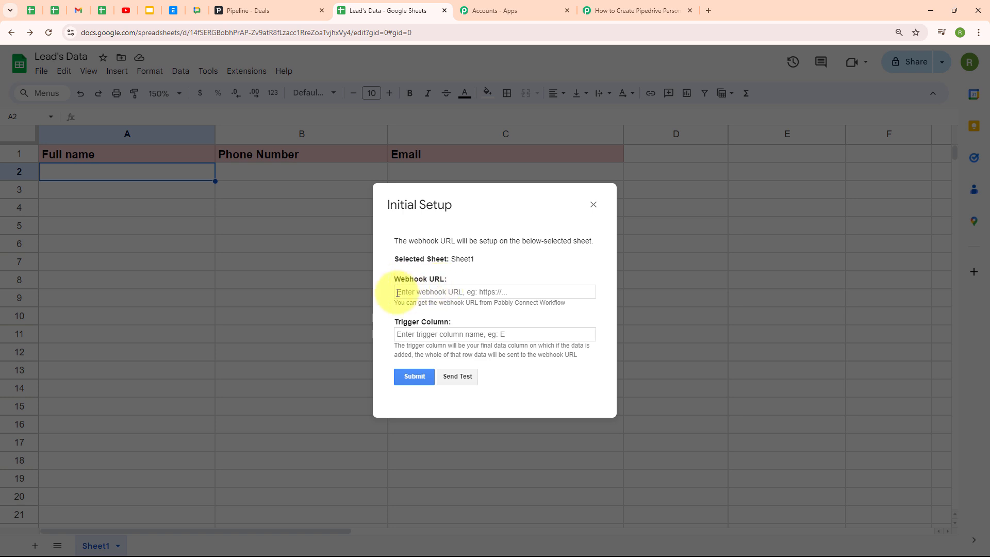
pyautogui.click(397, 293)
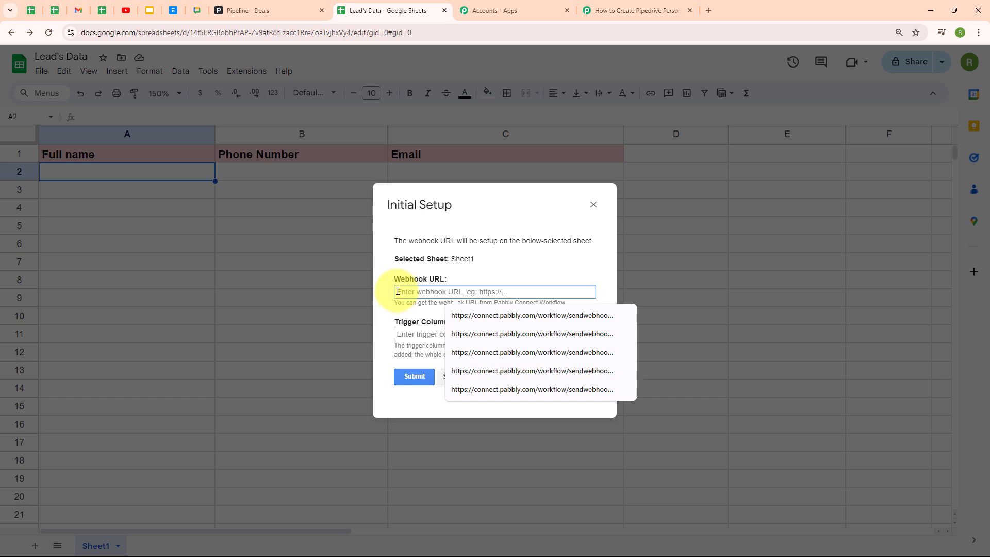
pyautogui.hotkey('ctrl', 'v')
pyautogui.click(483, 278)
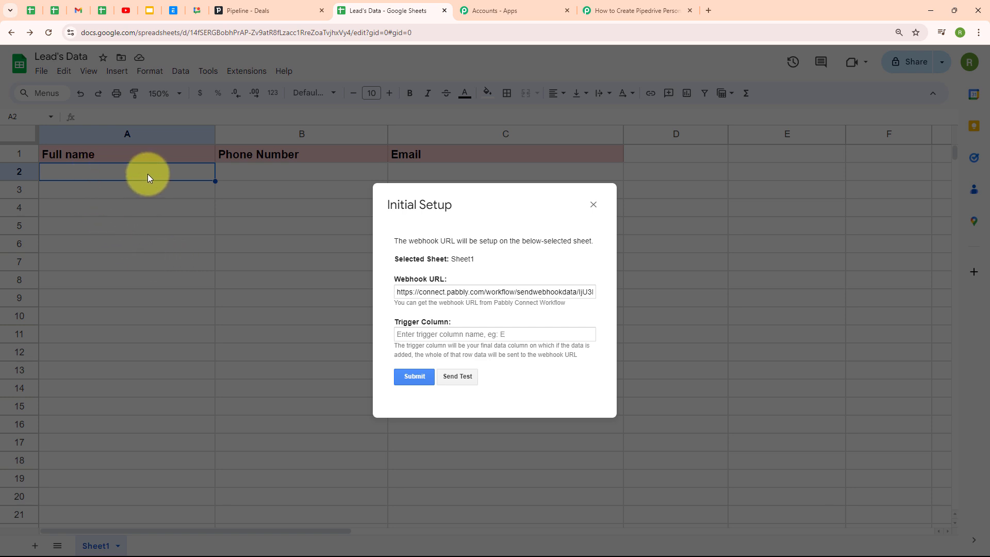
# Enter C as the trigger column, submit, and close the success confirmation.
pyautogui.click(442, 335)
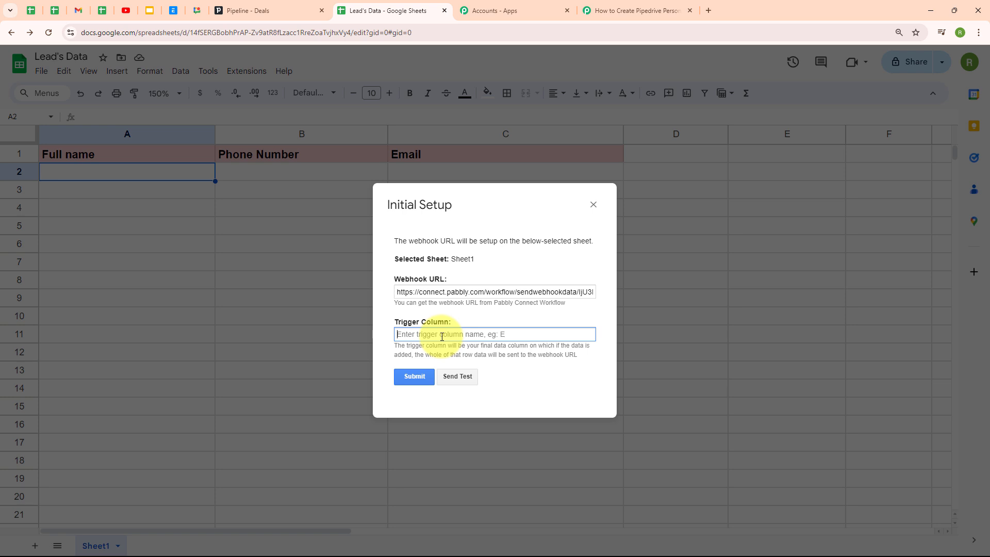
pyautogui.write('C')
pyautogui.click(471, 313)
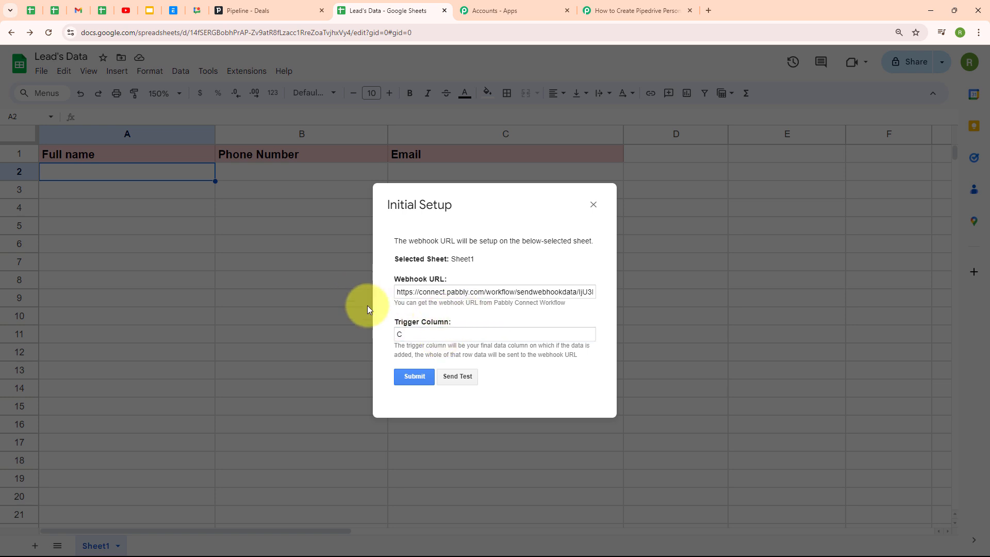
pyautogui.click(418, 378)
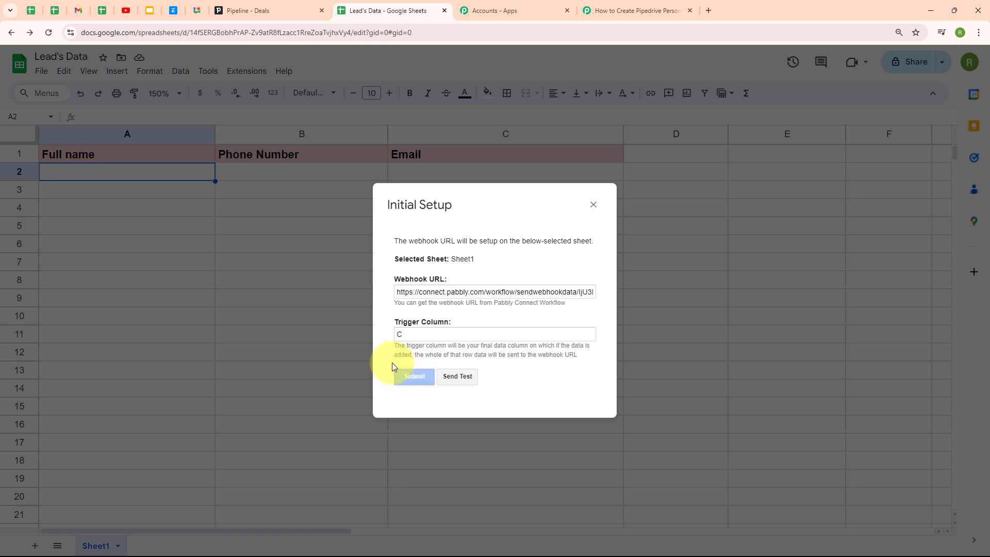
pyautogui.moveTo(503, 384); pyautogui.dragTo(376, 379)
pyautogui.click(375, 377)
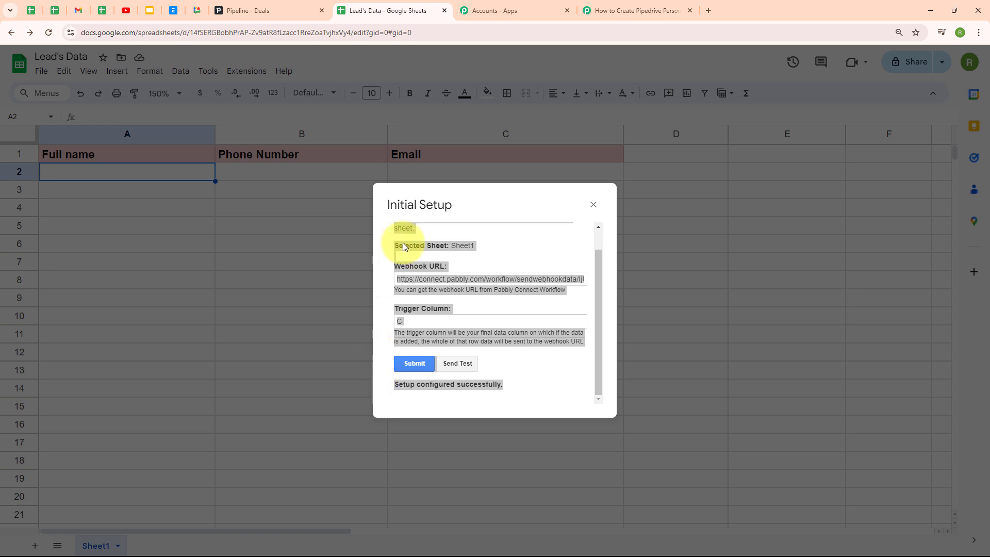
pyautogui.click(382, 233)
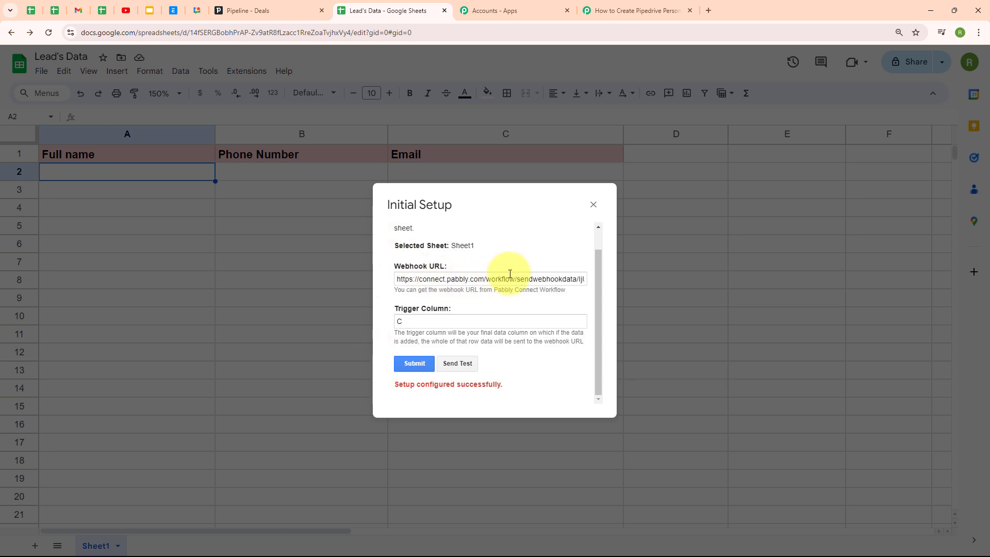
pyautogui.click(593, 206)
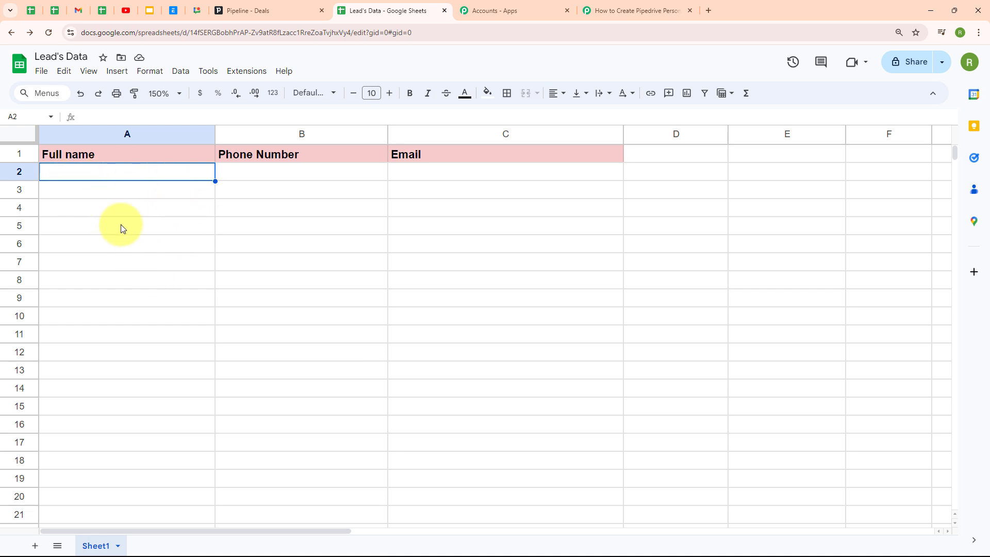
# Leave the Google Sheets trigger waiting for a webhook response and return to the Lead's Data sheet.
pyautogui.click(641, 10)
pyautogui.scroll(-4, 527, 350)
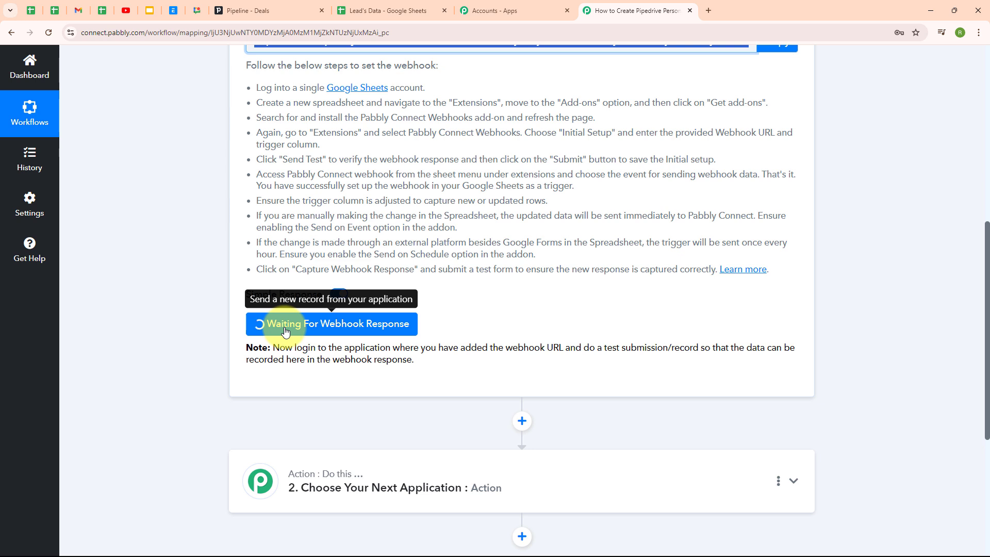
pyautogui.click(411, 6)
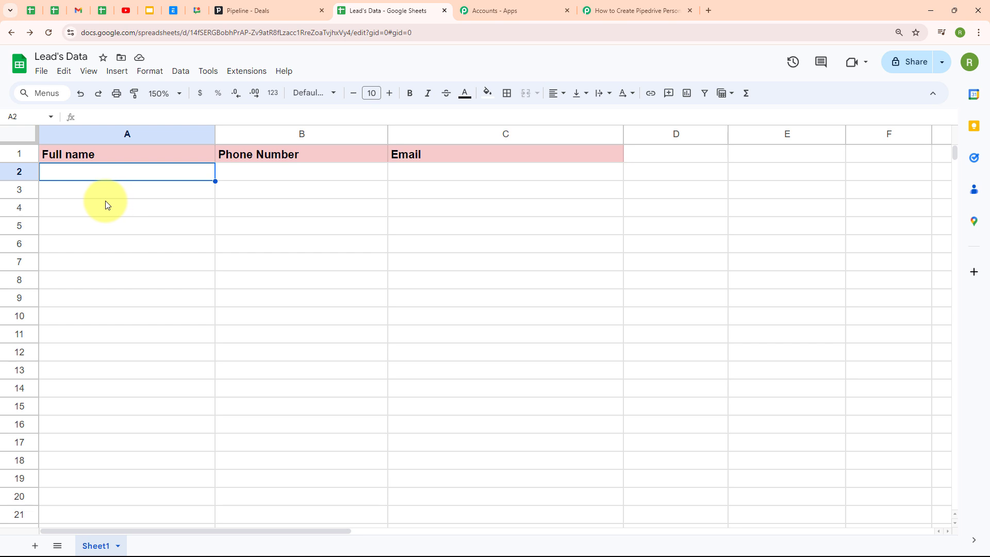
# Turn on Send On Event in the Pabbly Connect Webhooks add-on for the Lead's Data sheet.
pyautogui.click(259, 76)
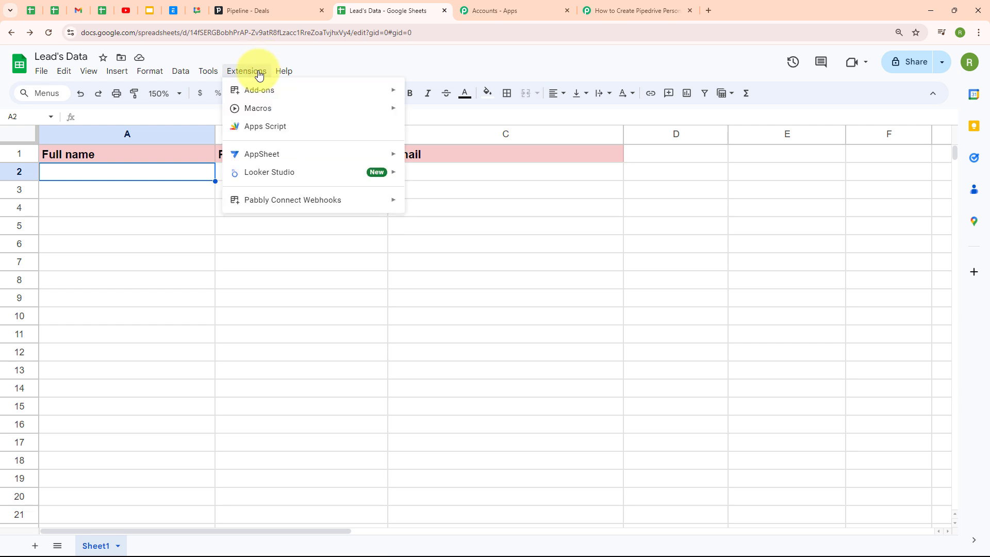
pyautogui.moveTo(270, 205)
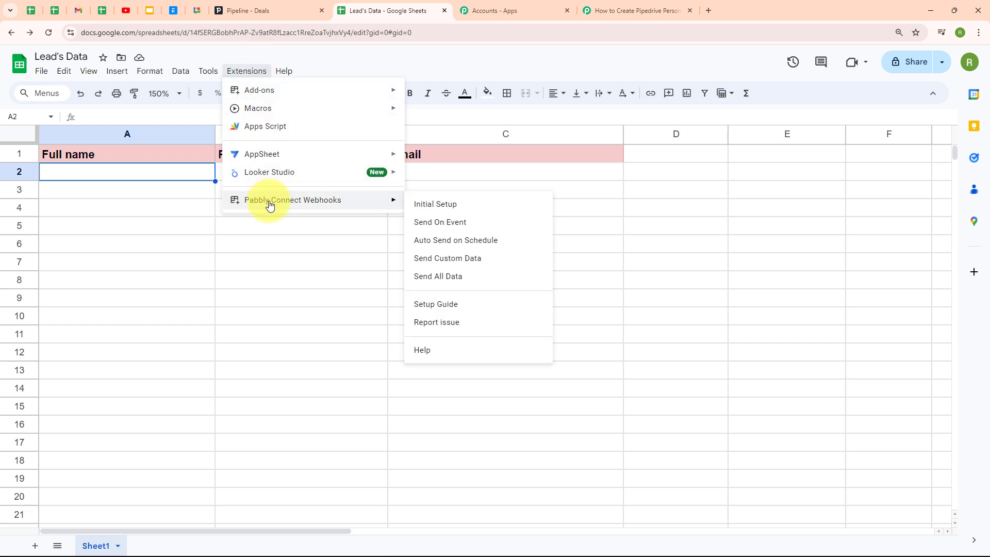
pyautogui.click(432, 223)
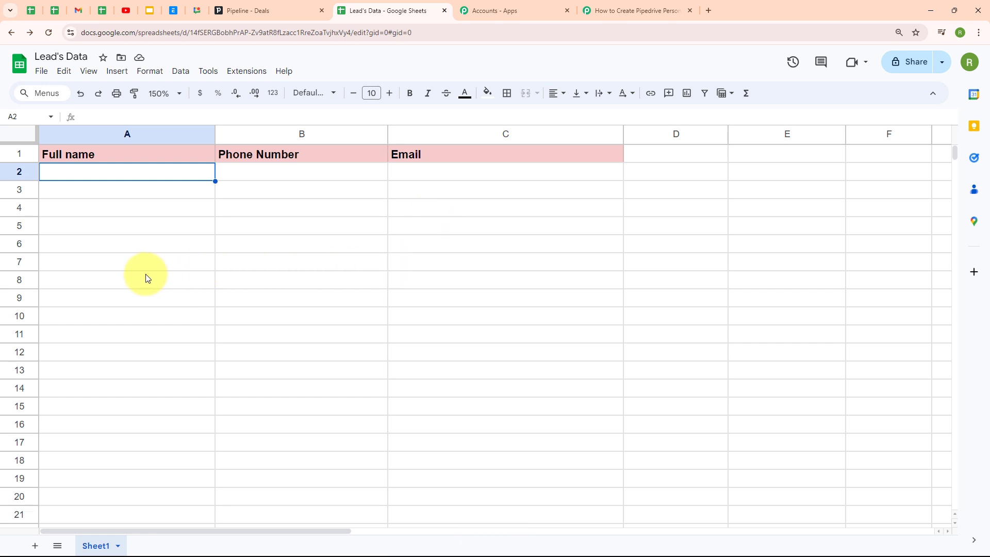
pyautogui.click(244, 71)
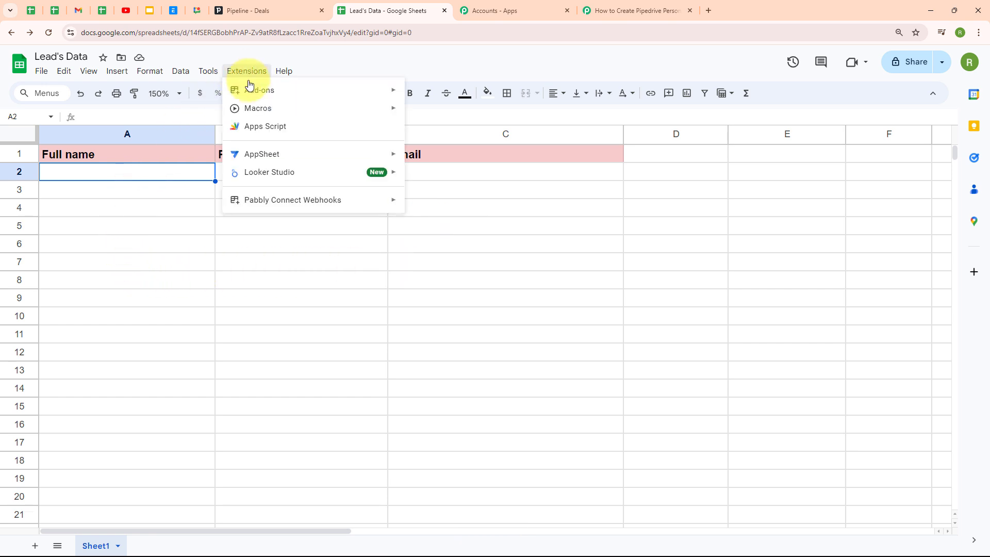
pyautogui.moveTo(257, 201)
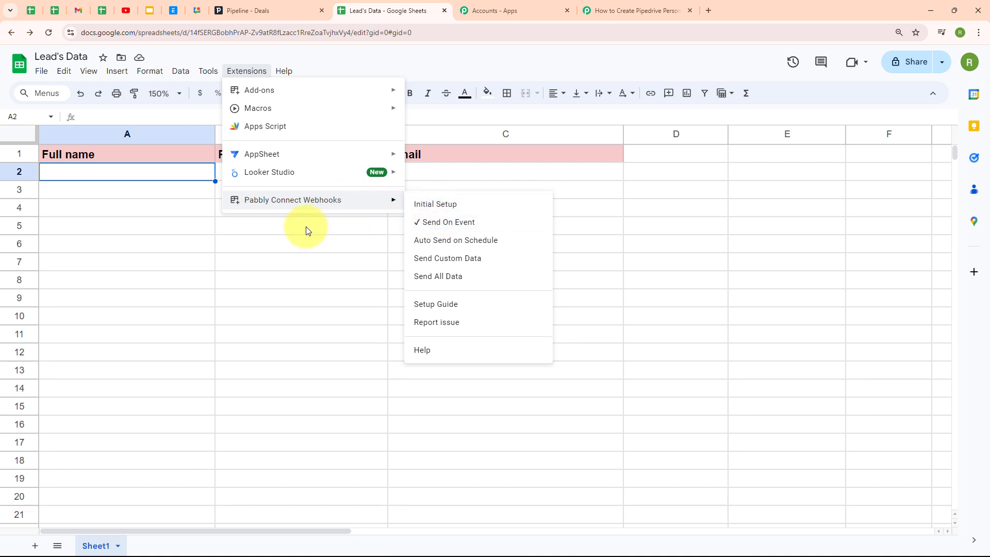
pyautogui.click(124, 195)
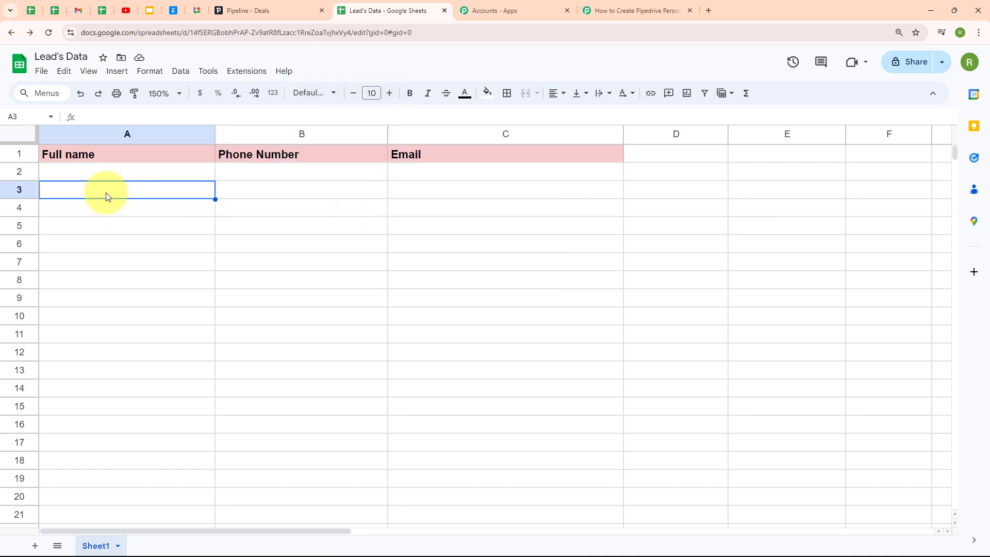
# Enter a sample lead's full name in A2, phone number in B2 and e-mail in C2.
pyautogui.click(91, 174)
pyautogui.doubleClick(91, 172)
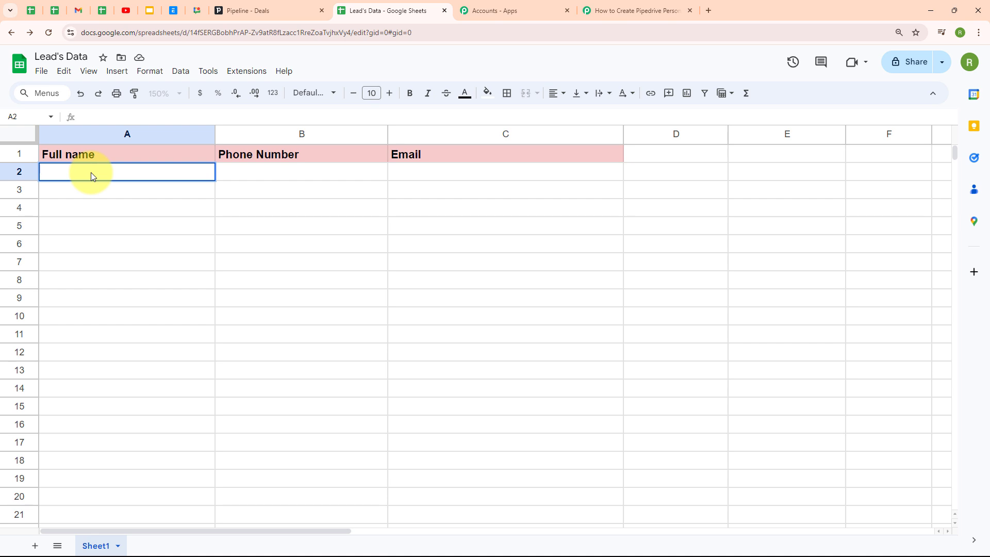
pyautogui.write('Demo User')
pyautogui.click(316, 171)
pyautogui.doubleClick(316, 172)
pyautogui.write('7000000000')
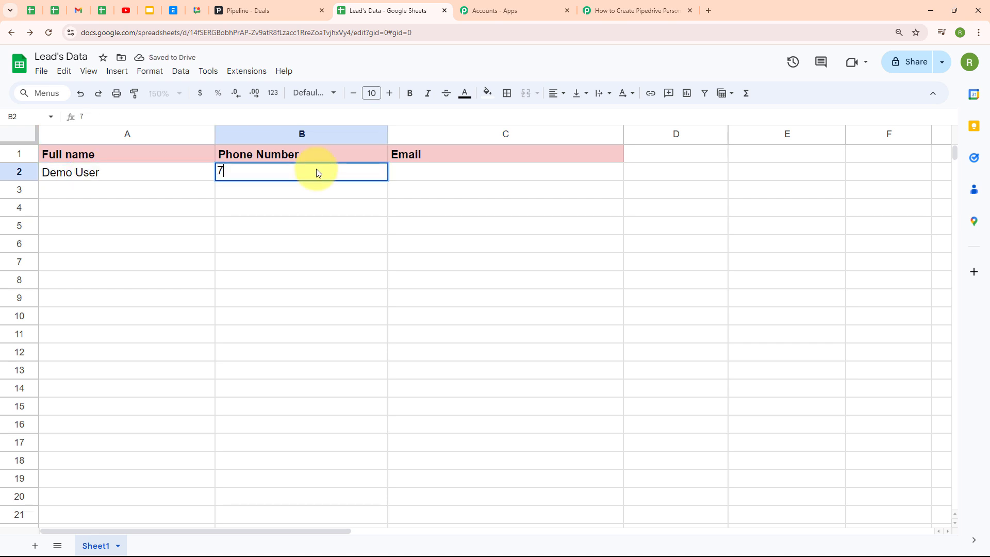
pyautogui.click(451, 181)
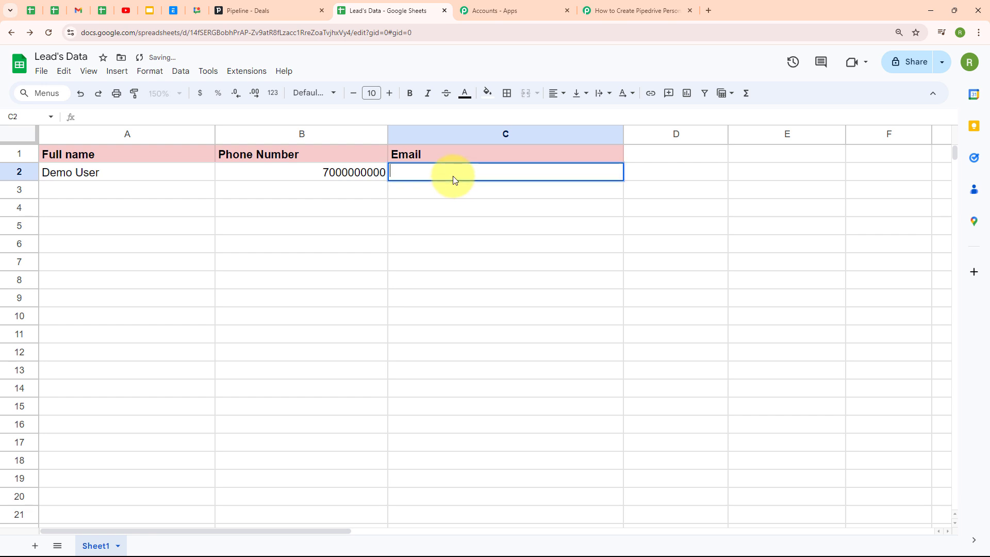
pyautogui.click(133, 192)
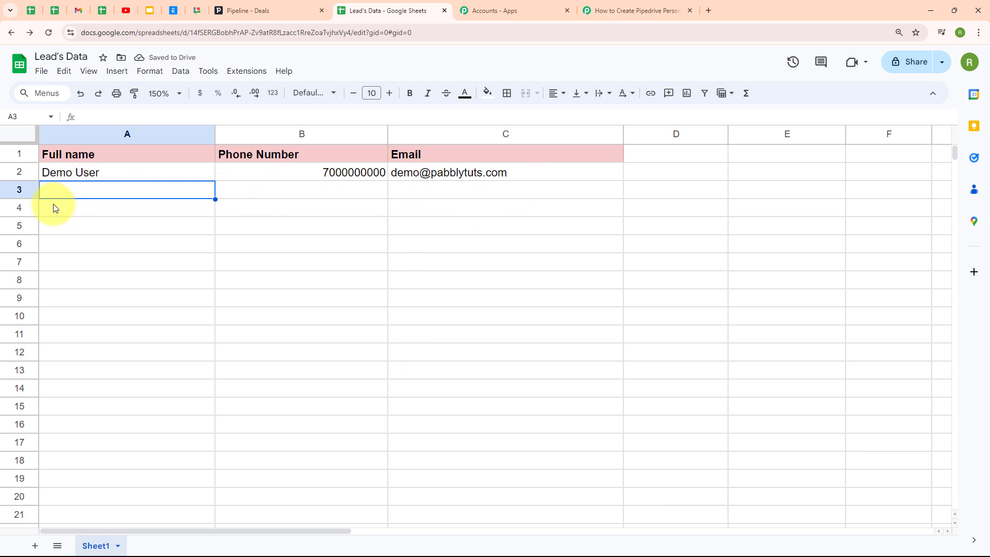
pyautogui.click(614, 16)
# Review the captured phone number, full name and e-mail in the trigger response, then collapse the trigger.
pyautogui.scroll(-4, 678, 347)
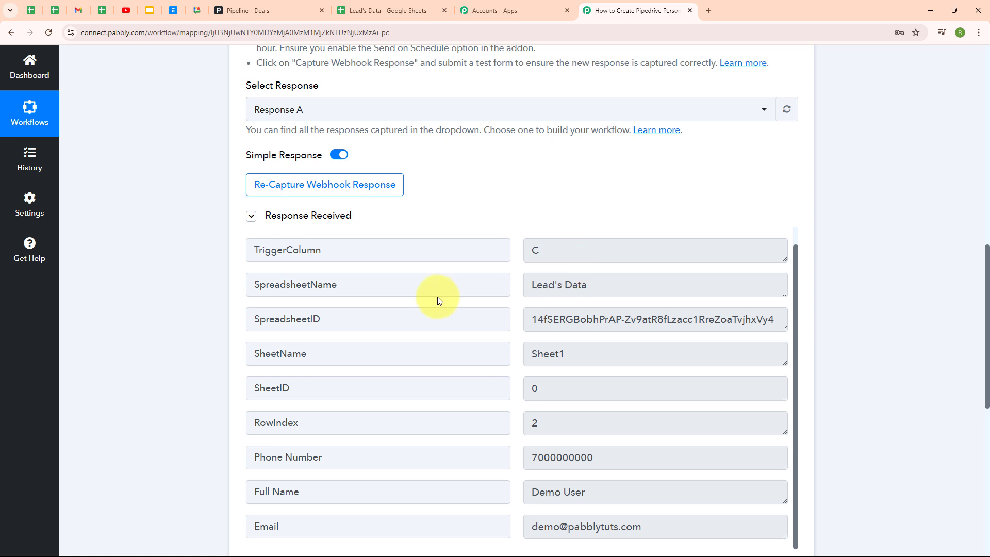
pyautogui.scroll(-3, 647, 335)
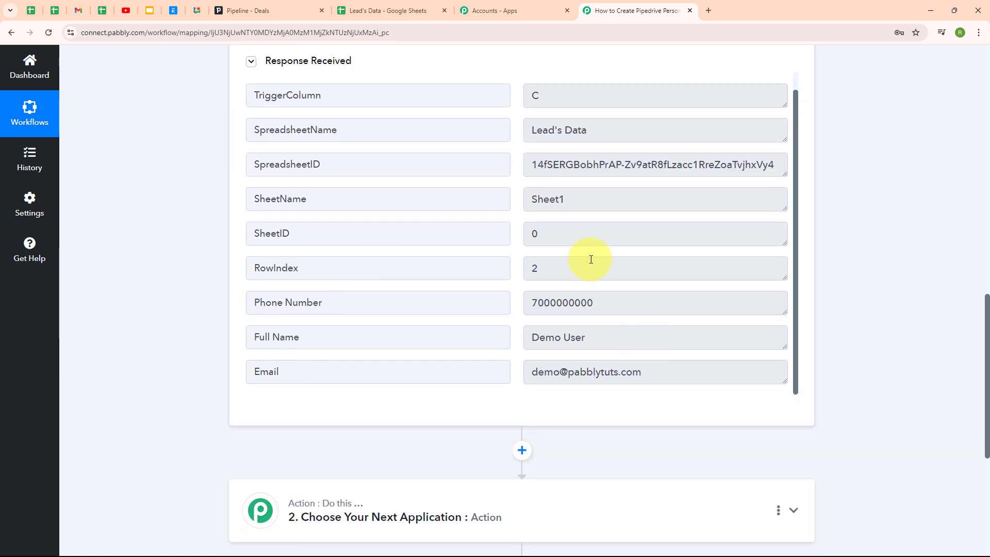
pyautogui.tripleClick(585, 306)
pyautogui.tripleClick(596, 338)
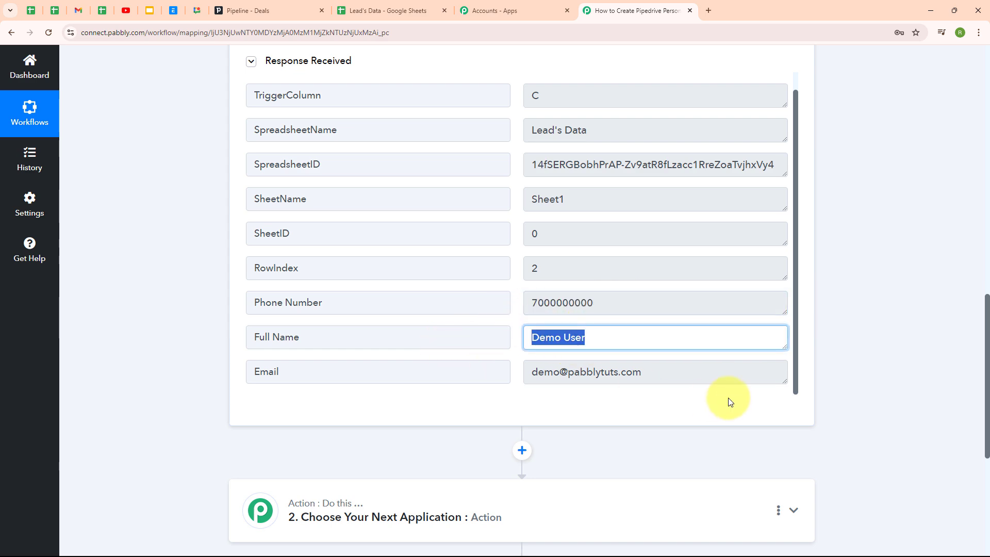
pyautogui.tripleClick(592, 376)
pyautogui.scroll(5, 855, 299)
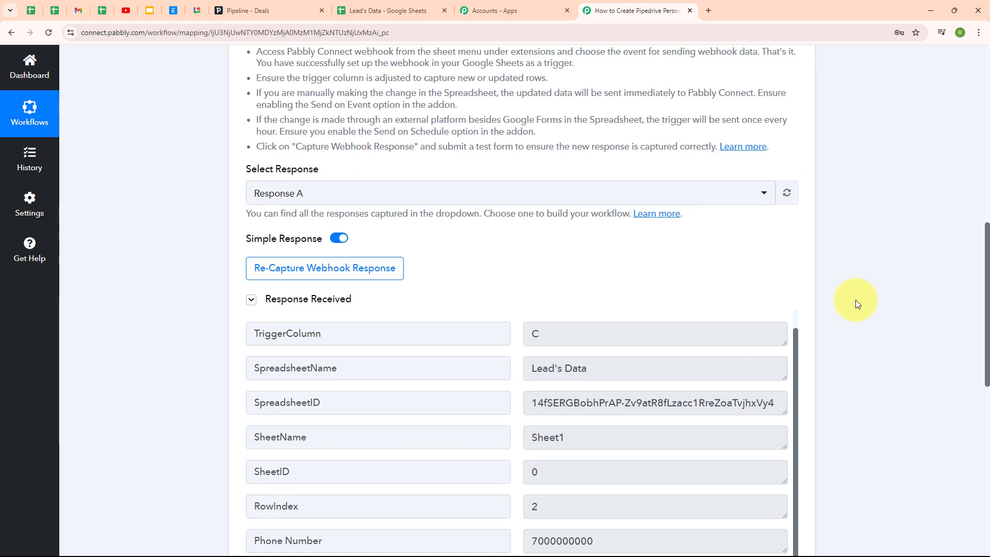
pyautogui.scroll(6, 855, 299)
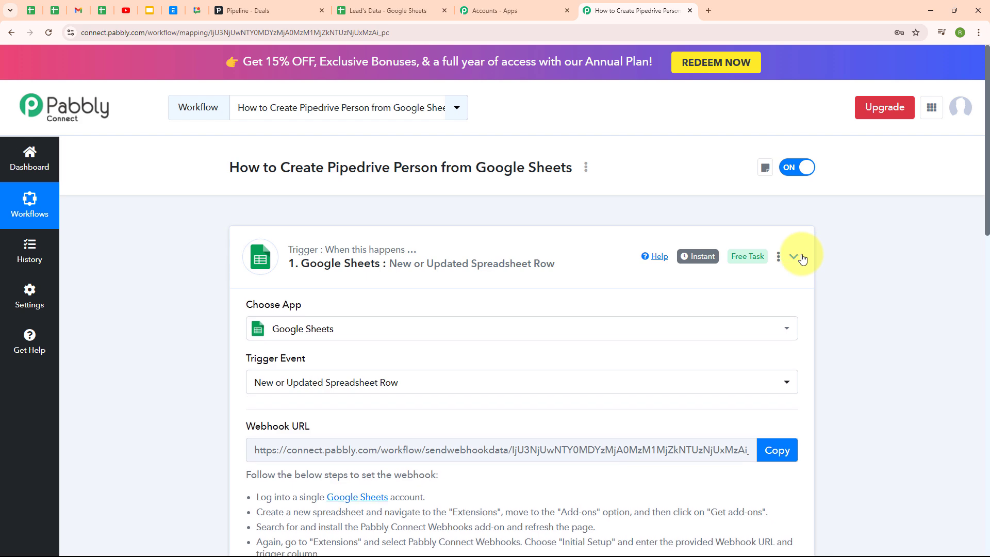
pyautogui.click(794, 257)
# Search 'piped' and choose Pipedrive as the action step's app.
pyautogui.click(531, 369)
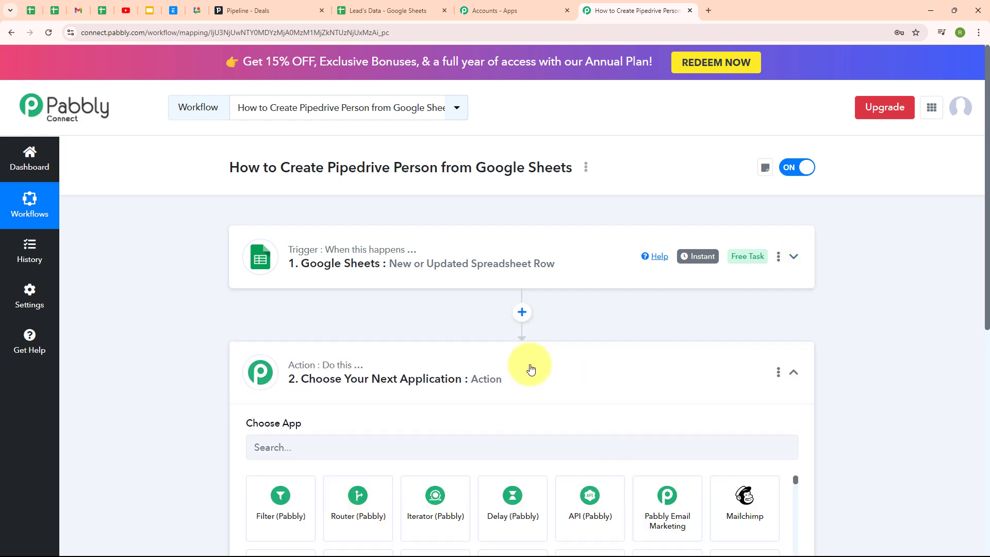
pyautogui.click(371, 266)
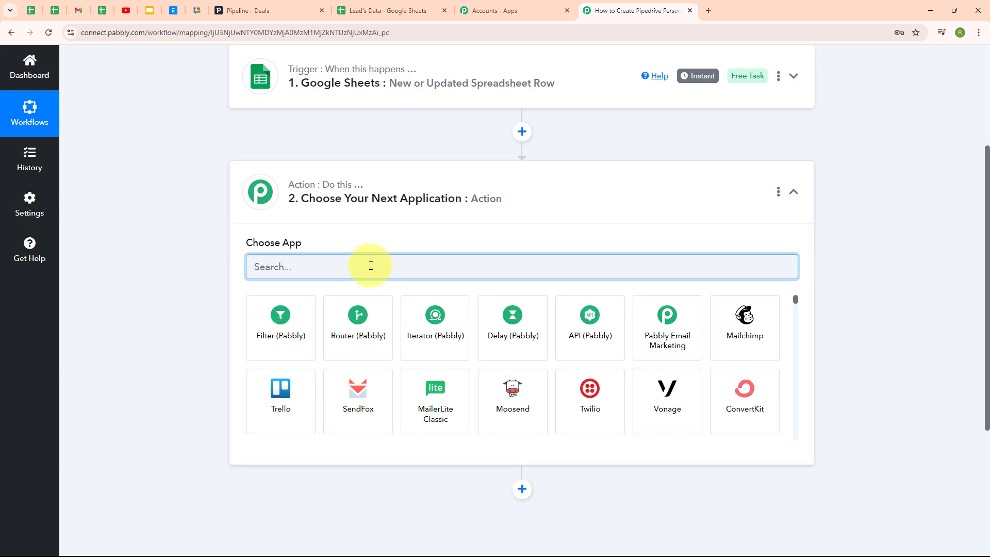
pyautogui.write('pi')
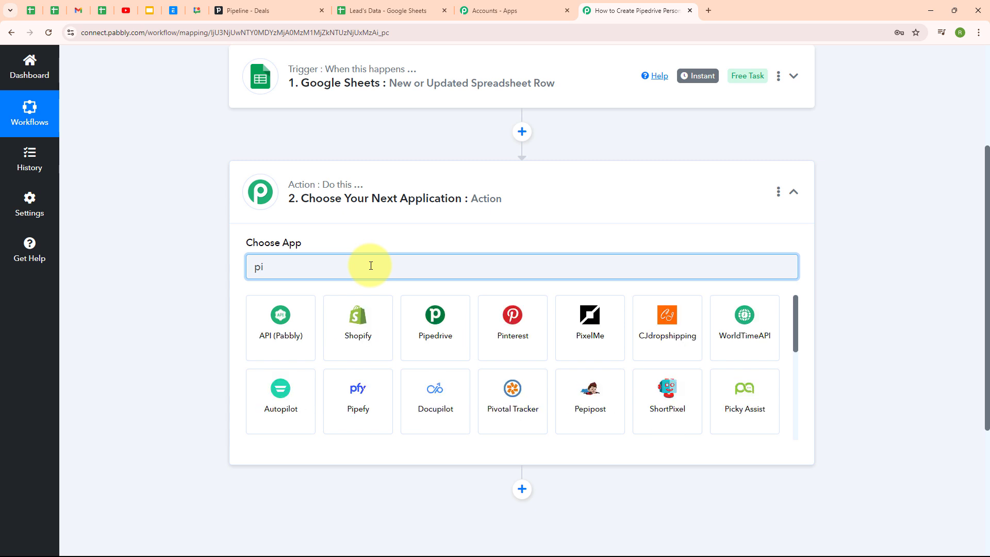
pyautogui.write('ped')
pyautogui.click(272, 338)
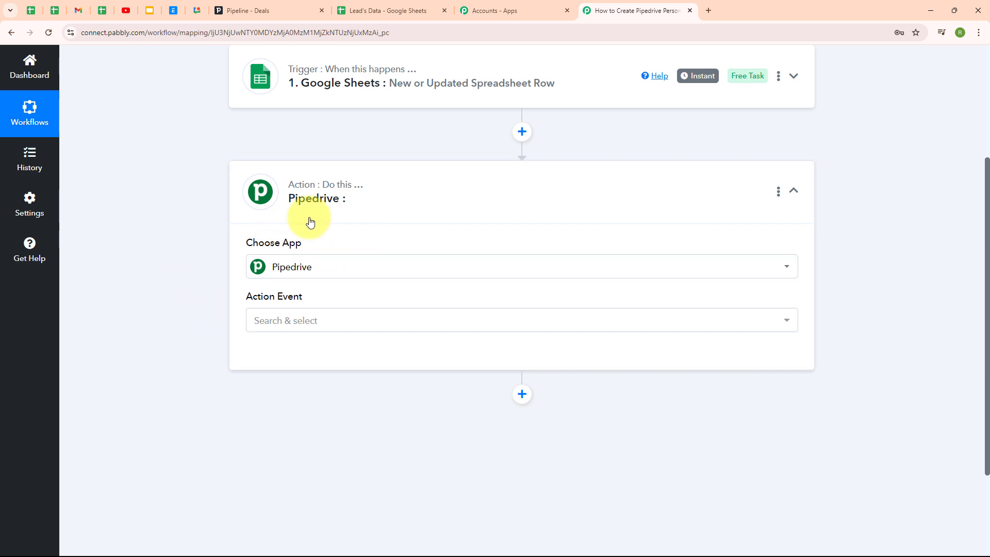
# Set the Pipedrive action event to Create a Person and start adding a new Pipedrive connection.
pyautogui.click(299, 319)
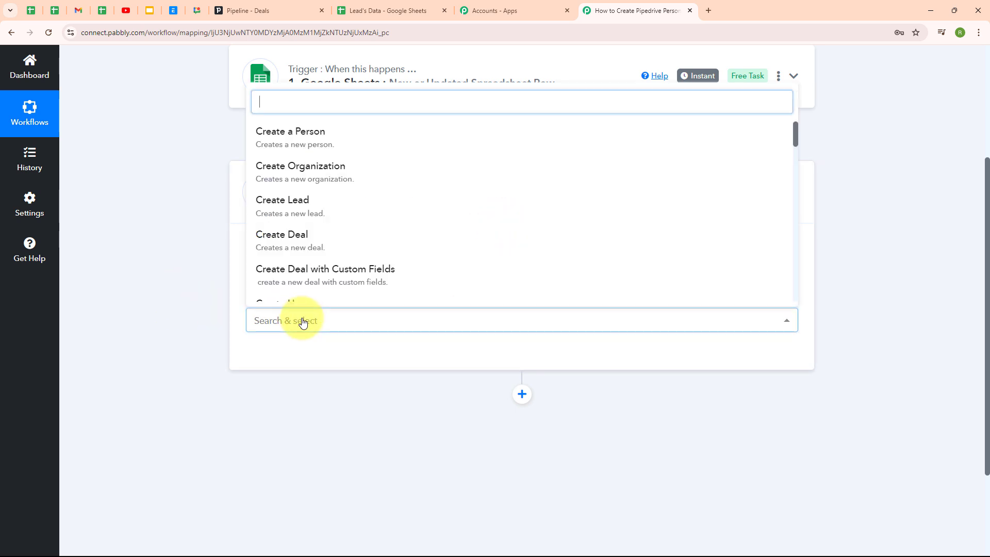
pyautogui.click(367, 147)
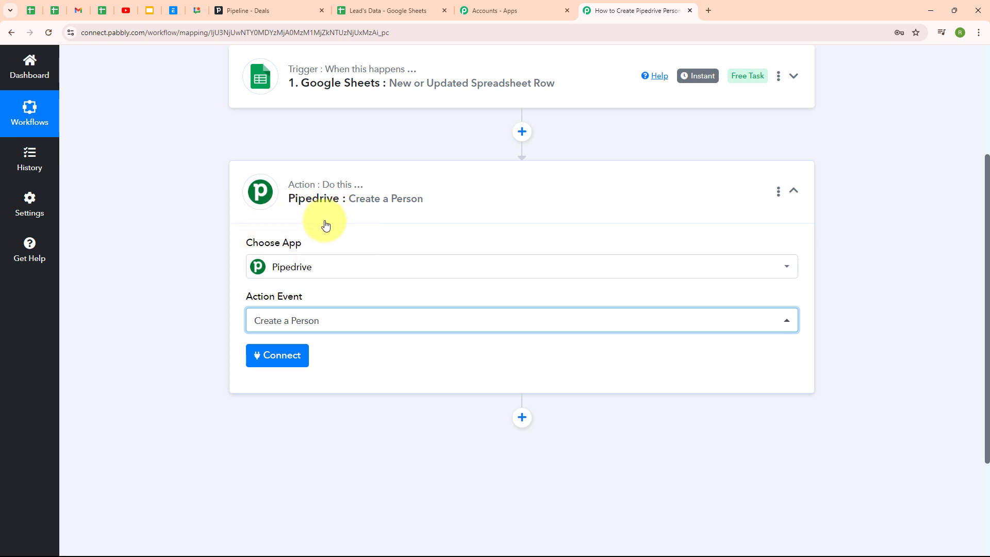
pyautogui.click(279, 367)
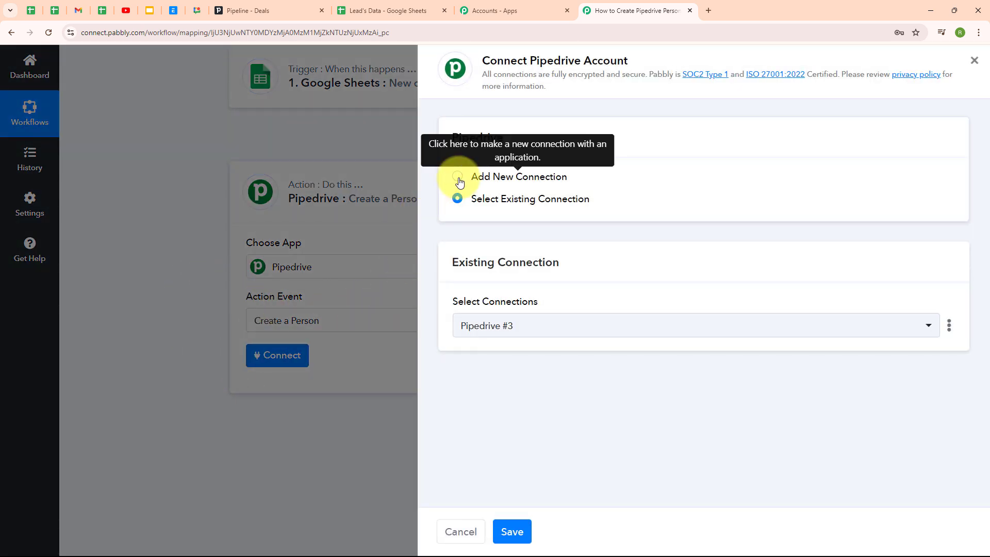
pyautogui.click(459, 178)
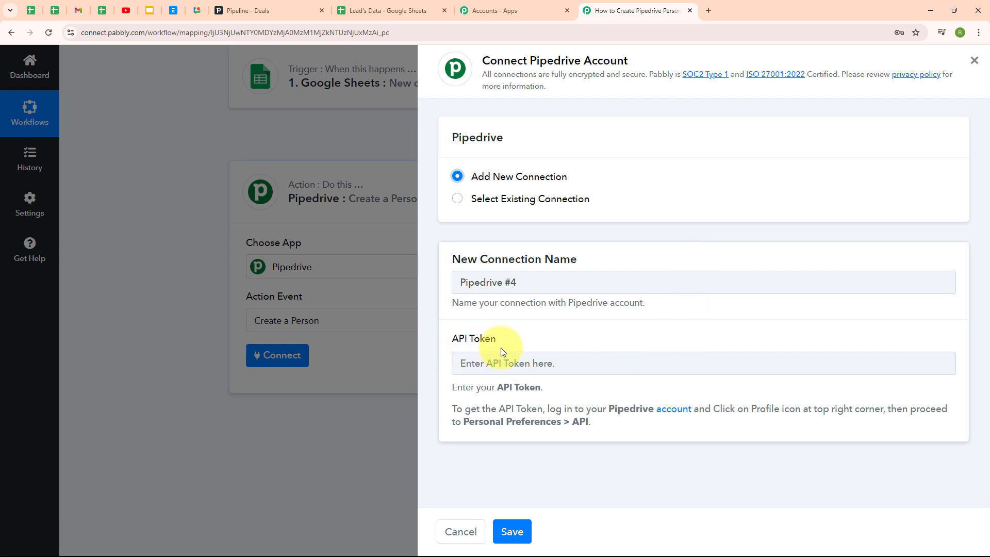
pyautogui.moveTo(455, 409); pyautogui.dragTo(631, 439)
pyautogui.click(525, 459)
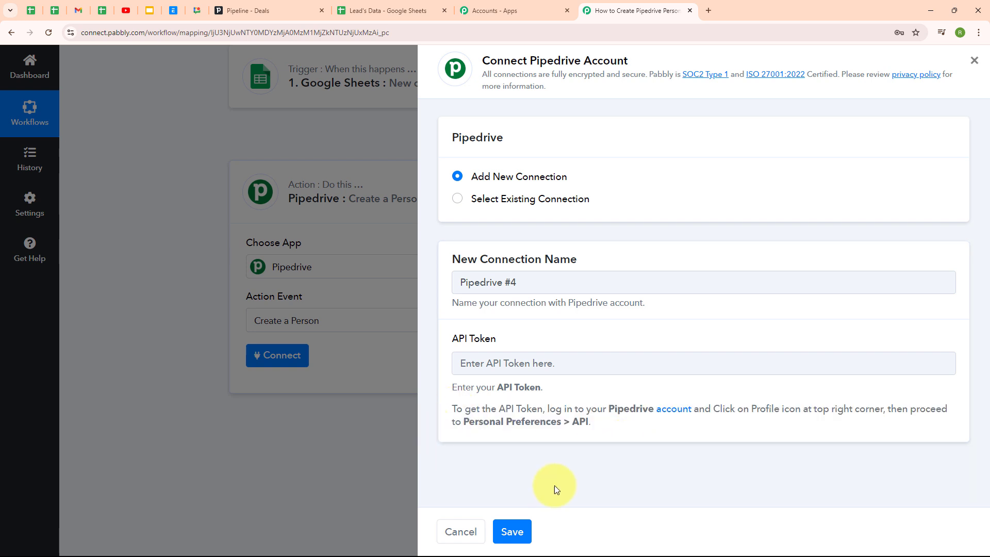
pyautogui.click(295, 5)
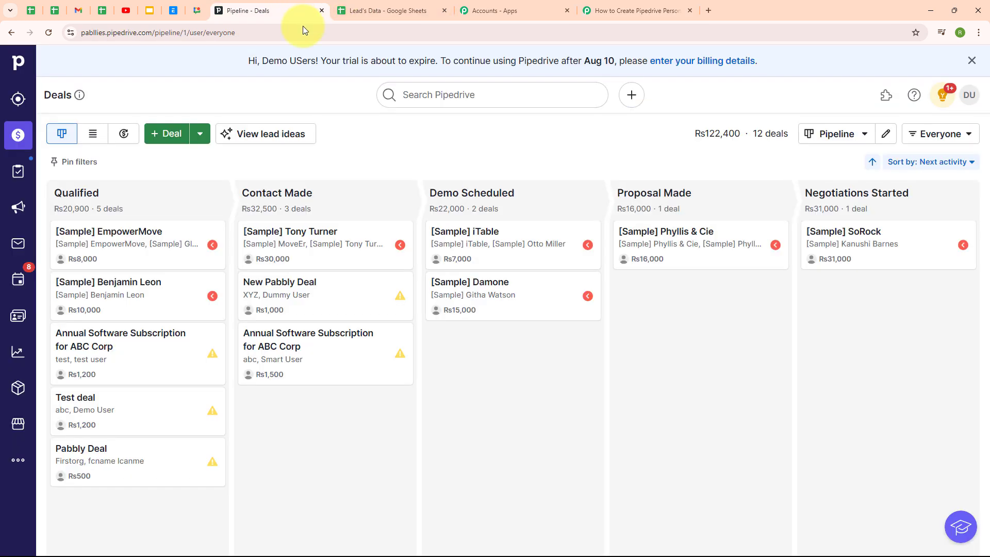
# Generate and copy a new personal API token under Pipedrive's Personal preferences > API.
pyautogui.click(968, 102)
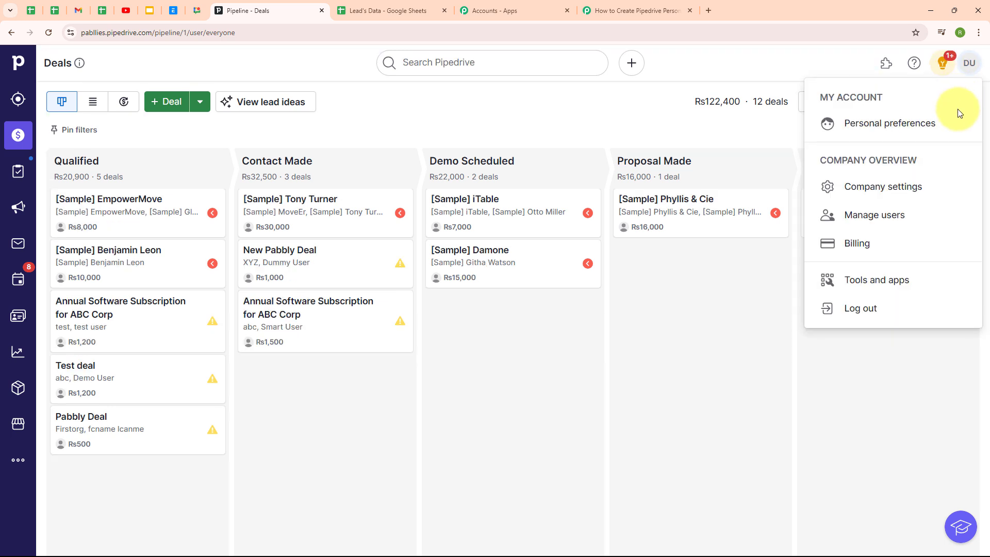
pyautogui.click(883, 132)
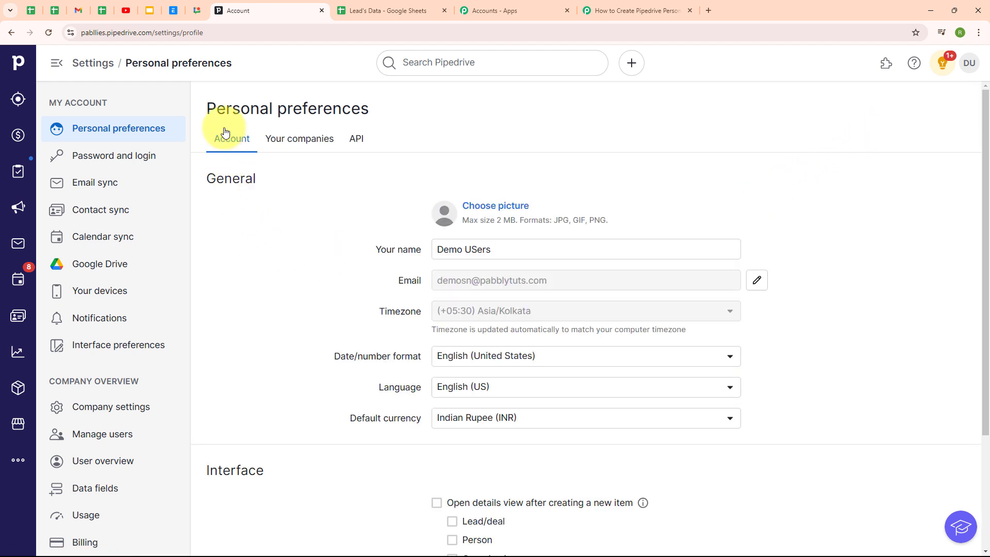
pyautogui.click(355, 140)
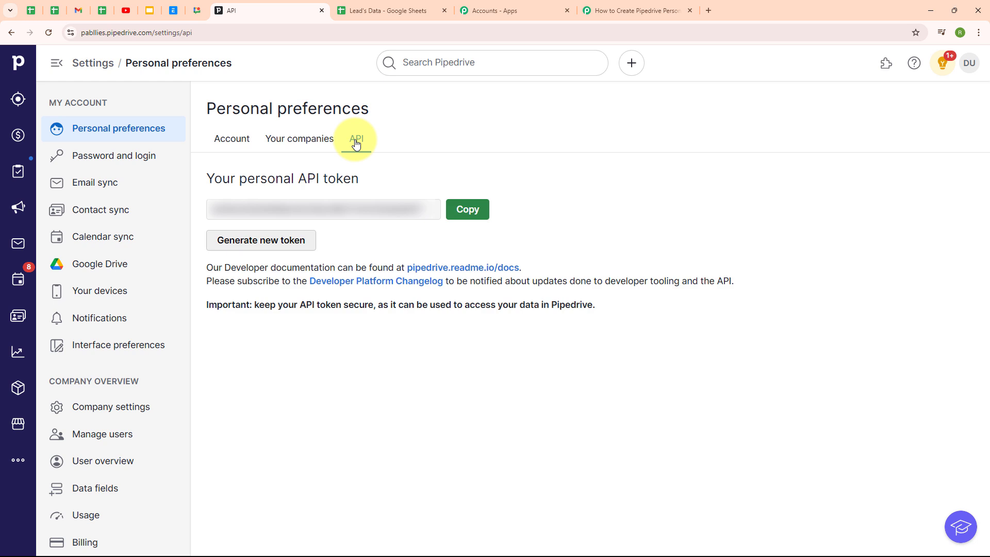
pyautogui.click(272, 242)
pyautogui.click(567, 355)
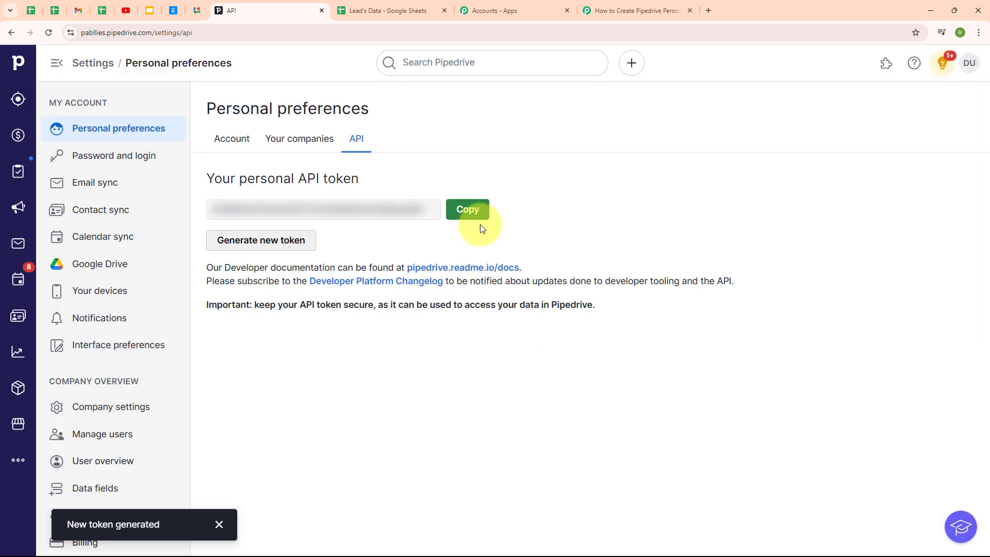
pyautogui.click(480, 214)
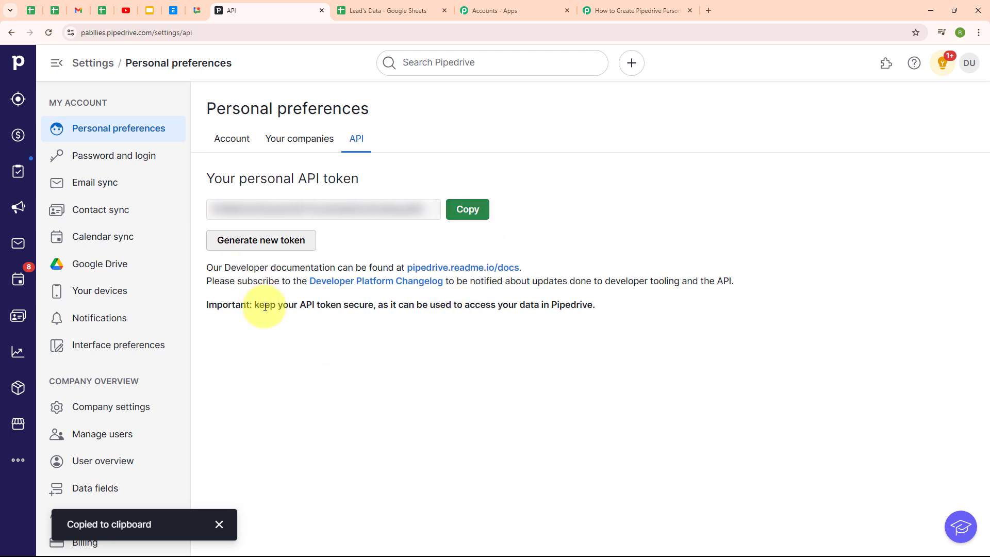
pyautogui.click(609, 11)
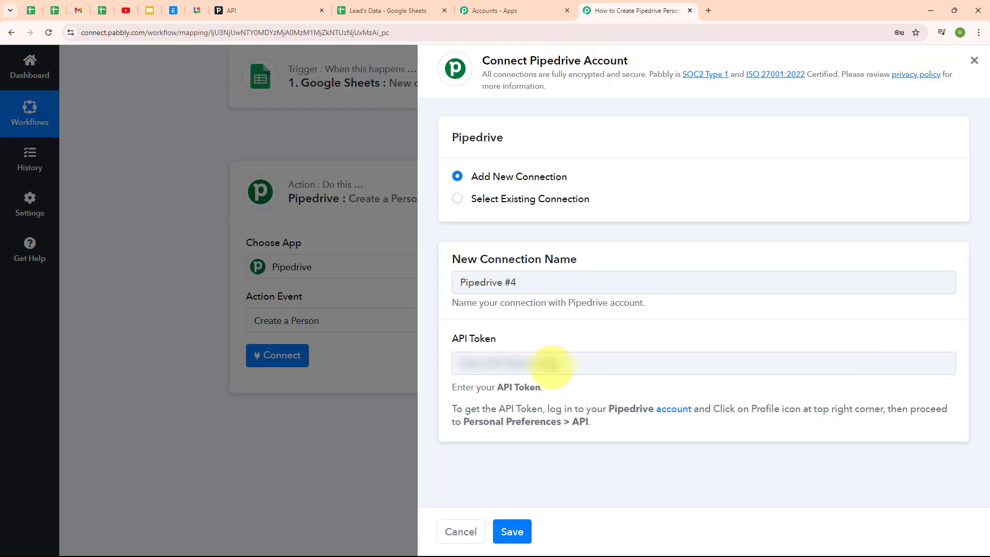
# Paste the API token into the Connect Pipedrive Account form and save the connection.
pyautogui.click(546, 364)
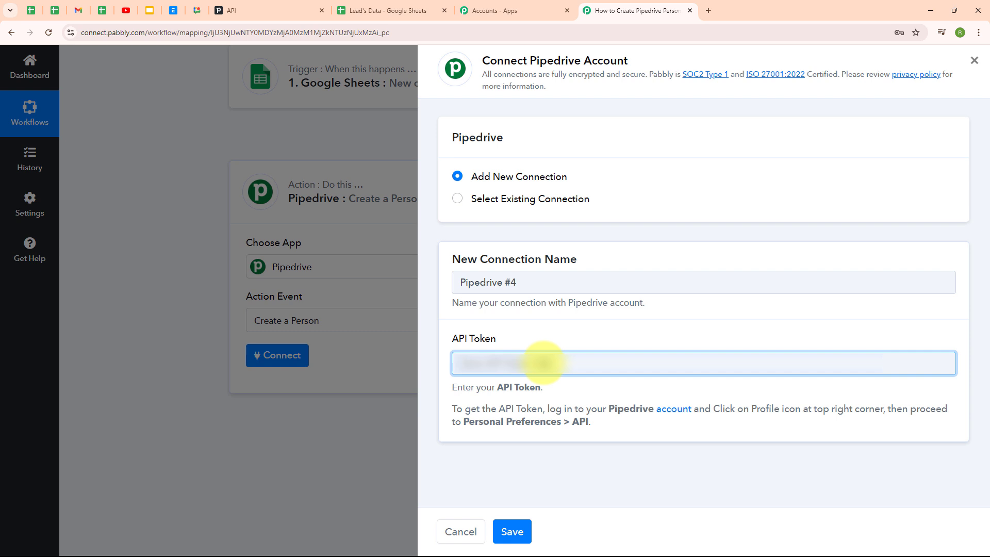
pyautogui.hotkey('ctrl', 'v')
pyautogui.click(489, 330)
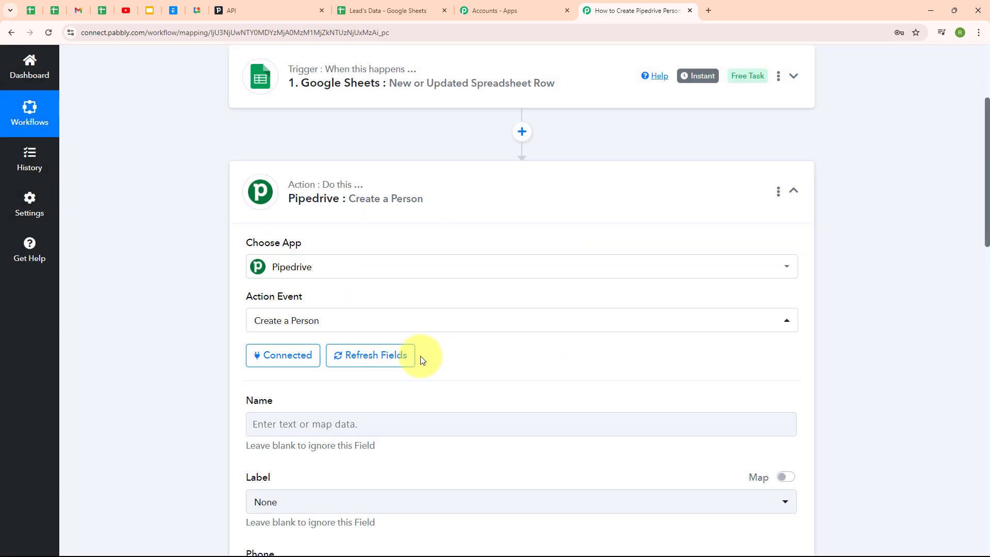
# Map the Google Sheets Full Name field into the person's Name.
pyautogui.scroll(-3, 641, 382)
pyautogui.scroll(-2, 641, 382)
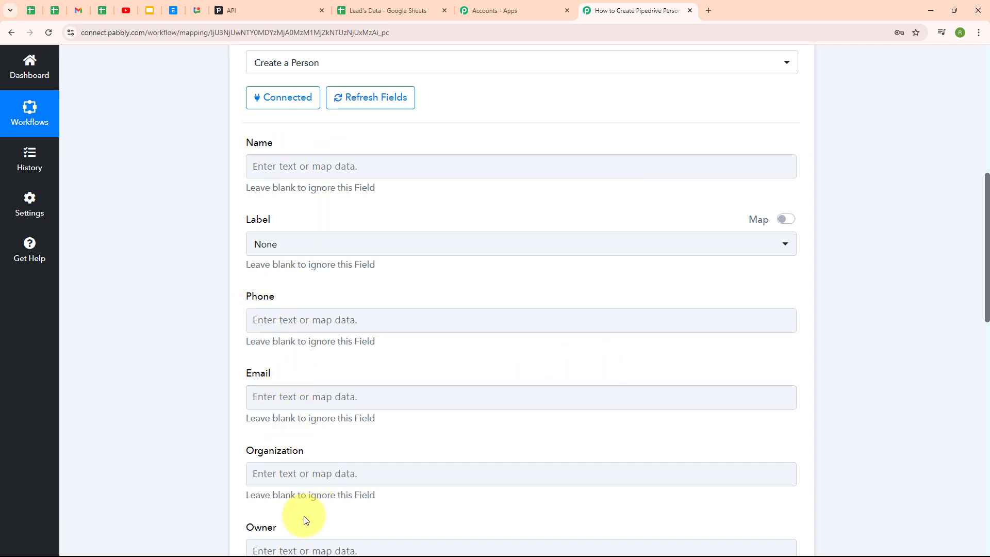
pyautogui.click(273, 163)
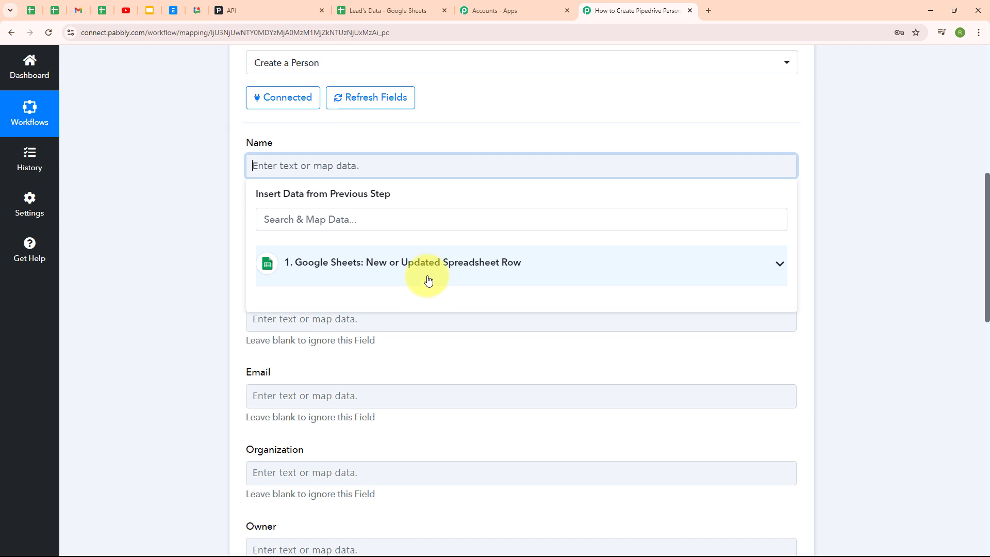
pyautogui.click(428, 280)
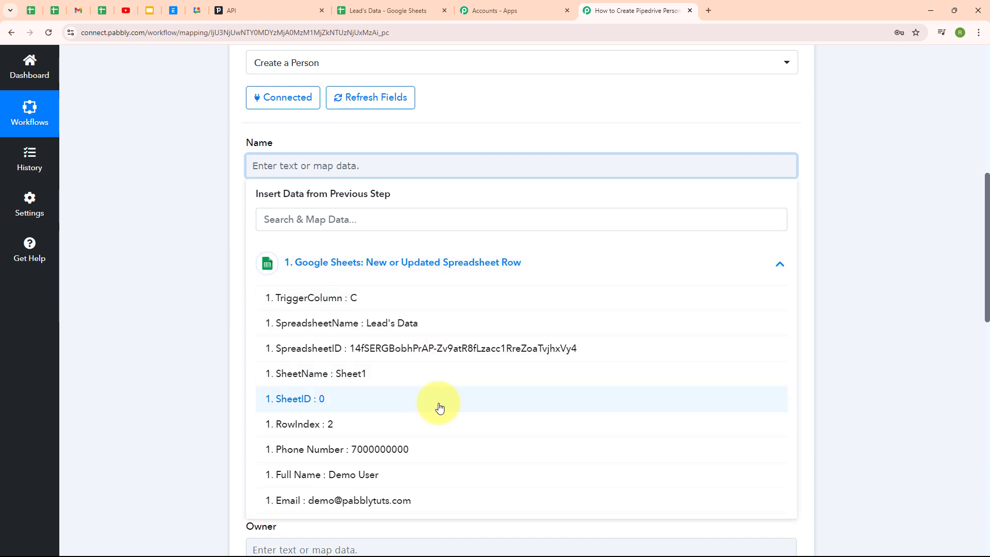
pyautogui.scroll(-1, 422, 426)
pyautogui.click(410, 428)
pyautogui.click(199, 325)
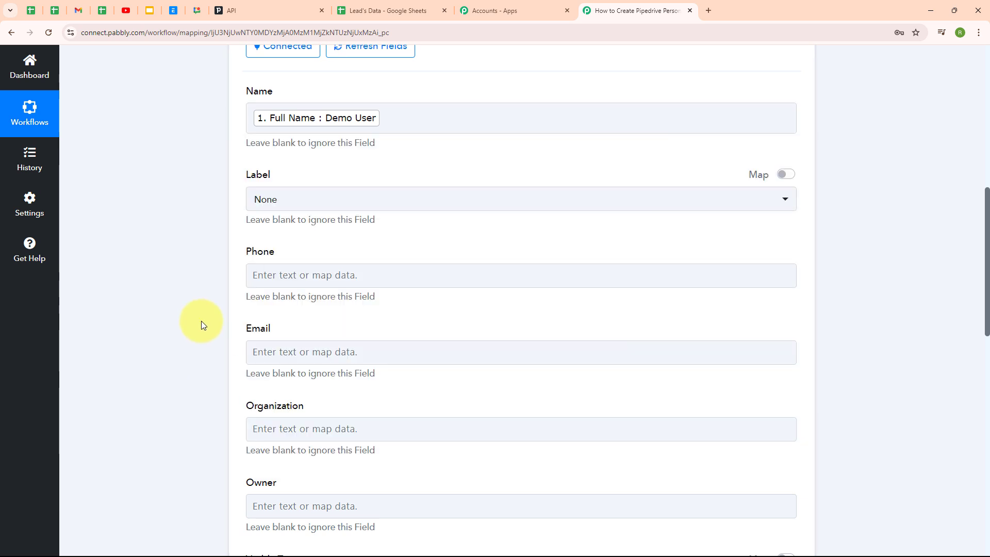
# Set the person's Label to Customer.
pyautogui.scroll(-1, 572, 331)
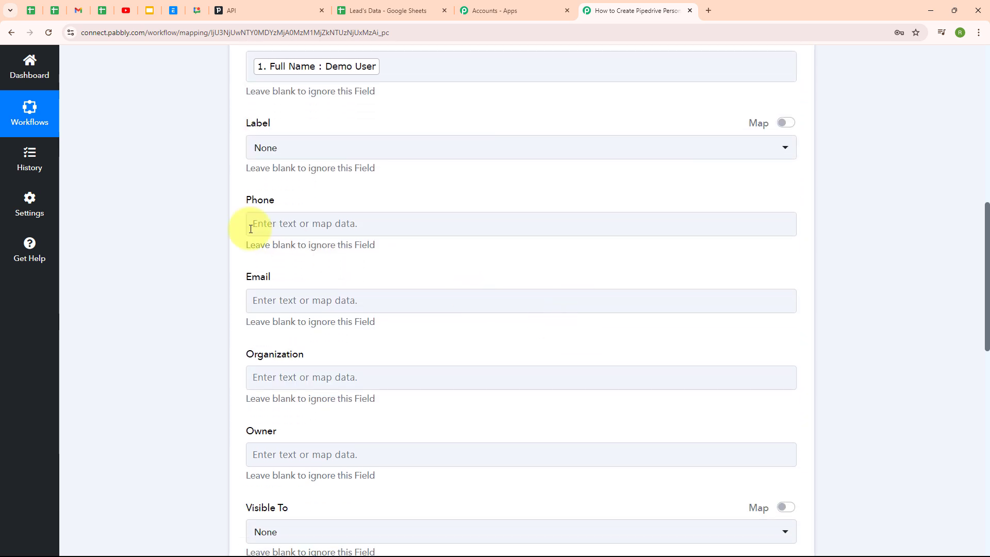
pyautogui.click(355, 151)
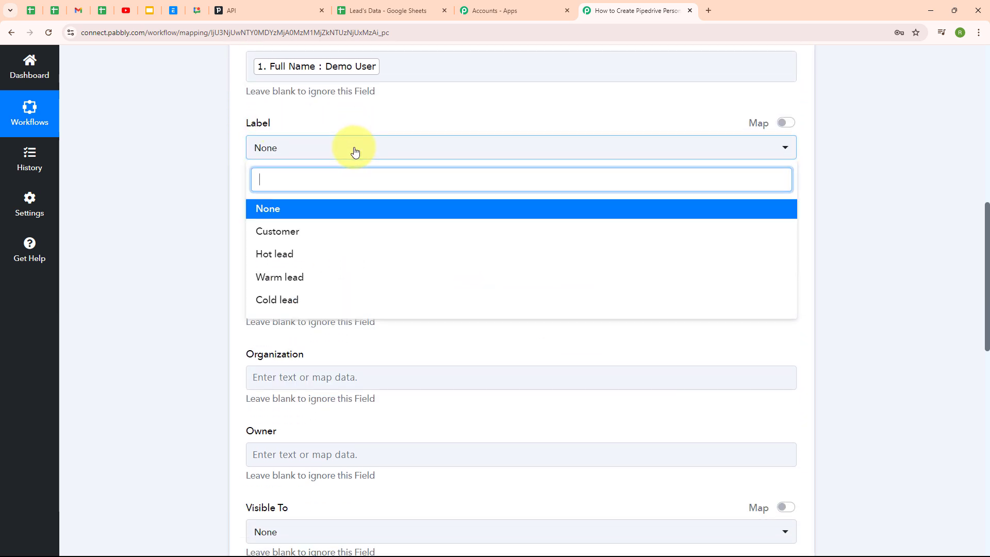
pyautogui.click(369, 232)
# Map the sheet's Phone Number into Phone and Email into Email.
pyautogui.scroll(-1, 487, 208)
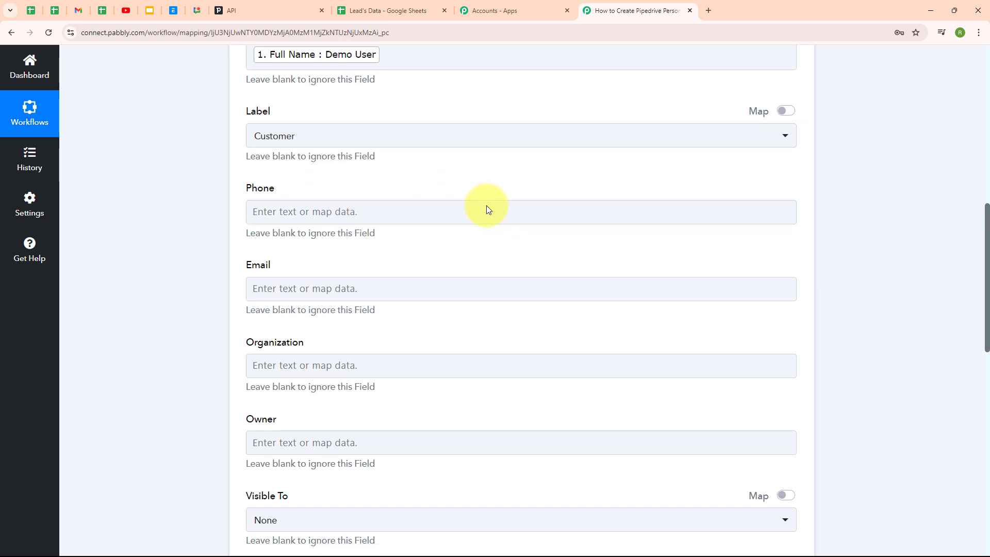
pyautogui.click(255, 165)
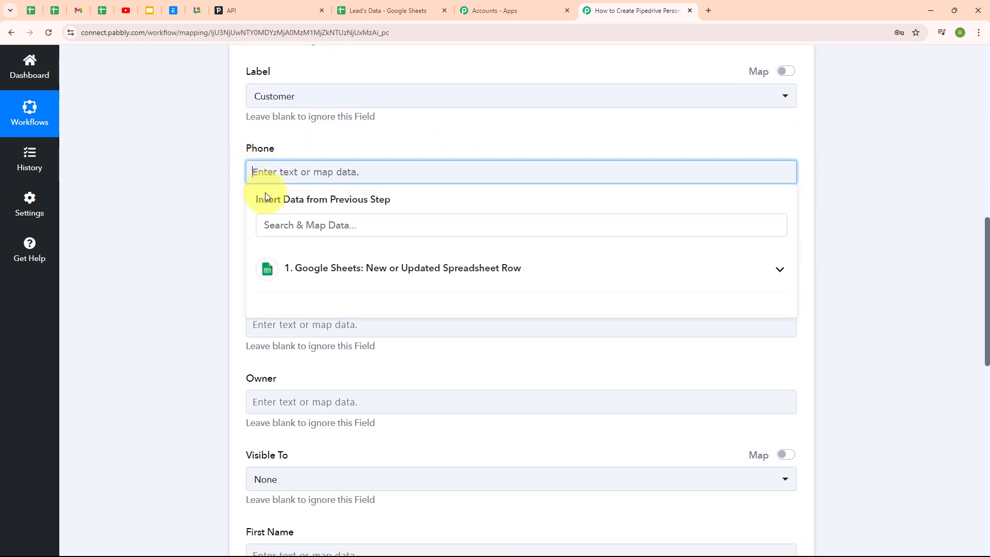
pyautogui.click(309, 268)
pyautogui.click(375, 455)
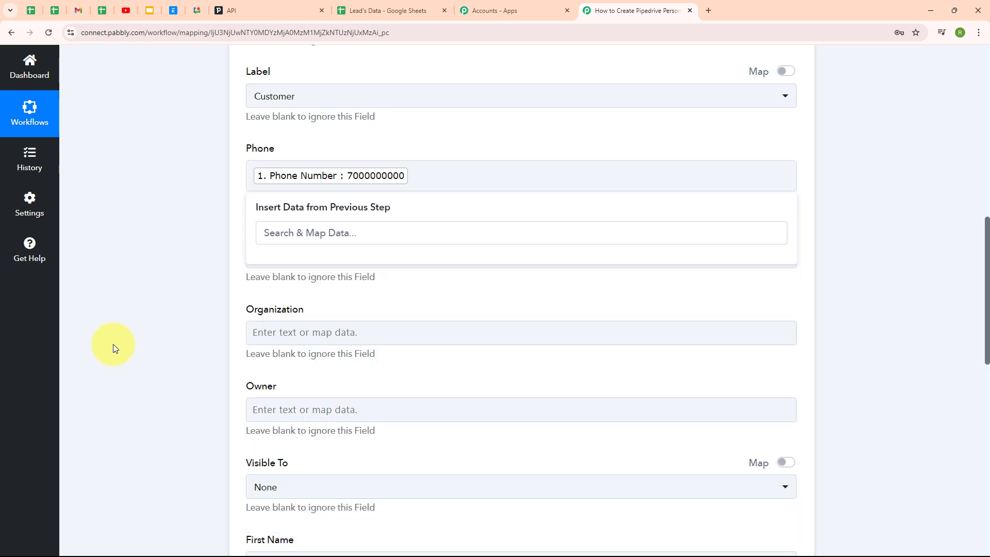
pyautogui.click(111, 343)
pyautogui.click(314, 253)
pyautogui.click(379, 351)
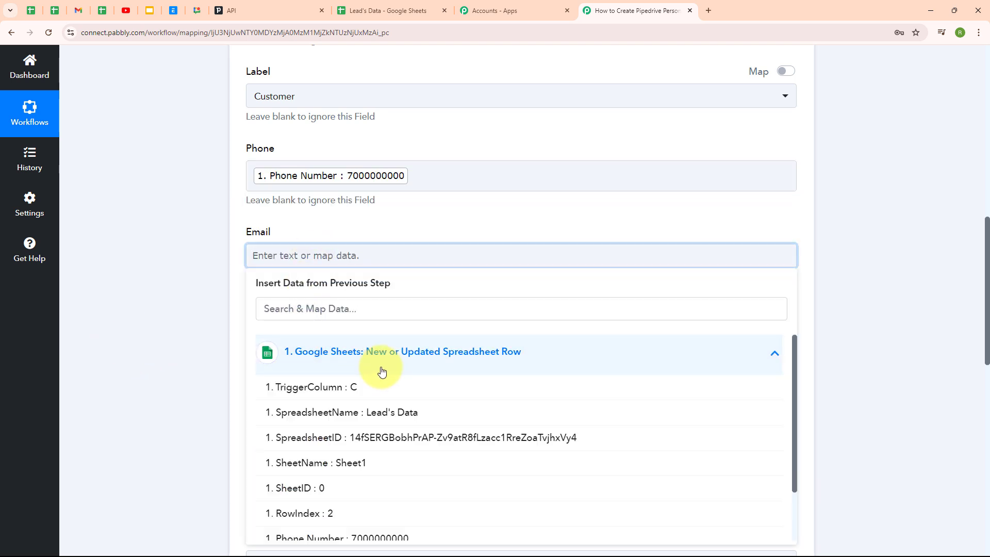
pyautogui.scroll(-1, 379, 495)
pyautogui.click(361, 527)
pyautogui.click(216, 389)
pyautogui.scroll(-3, 592, 358)
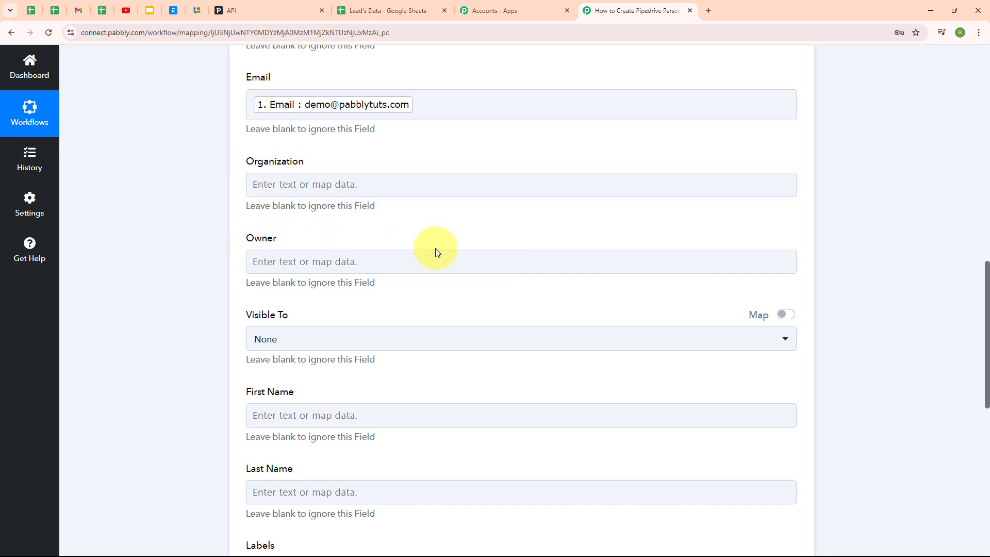
pyautogui.scroll(-6, 534, 321)
pyautogui.scroll(3, 534, 320)
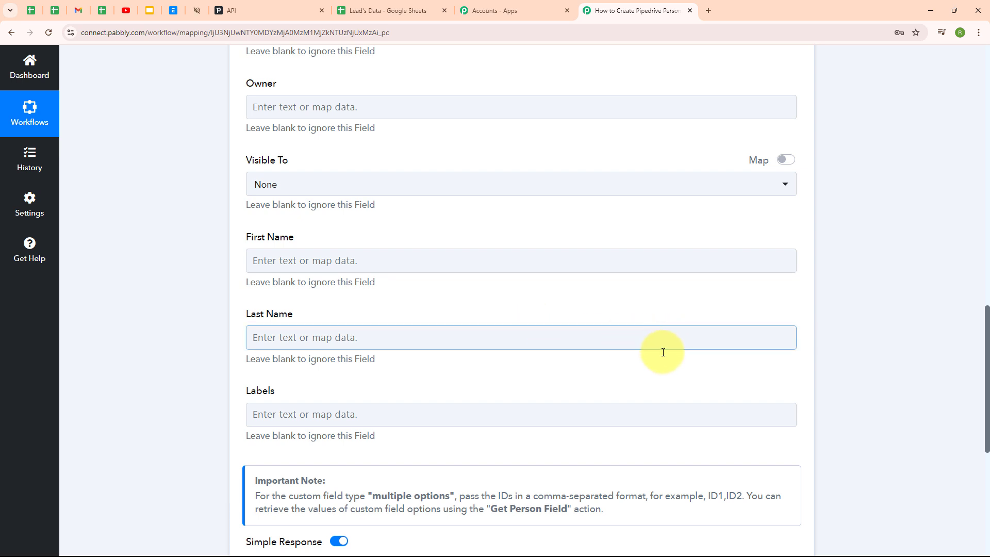
pyautogui.scroll(4, 748, 312)
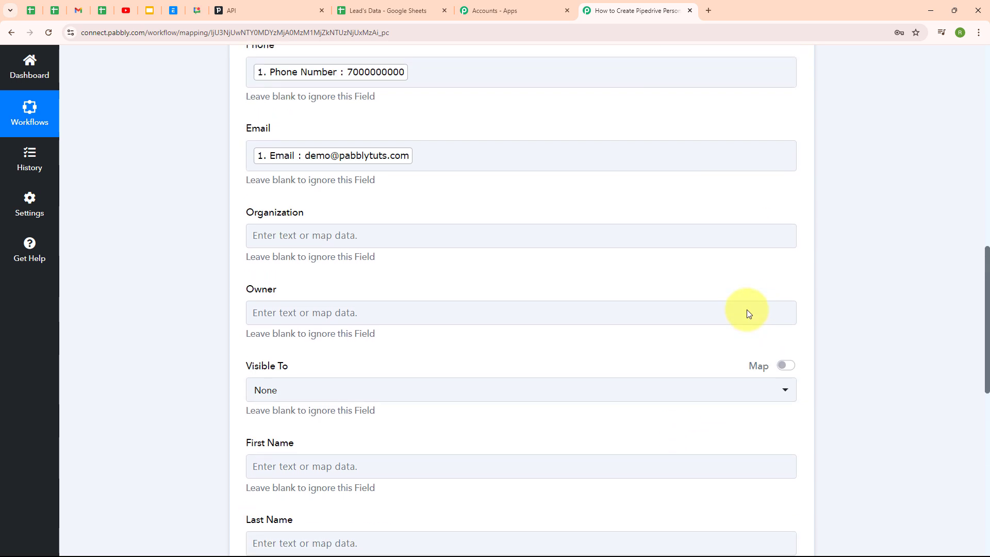
pyautogui.scroll(-5, 747, 312)
pyautogui.scroll(-3, 749, 314)
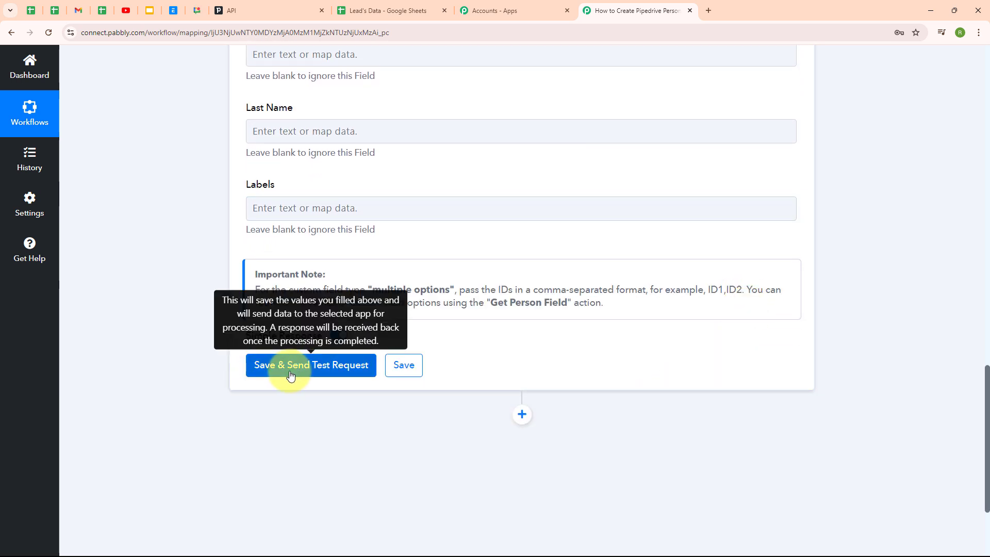
# Save and send the Create a Person test request, confirm Success, and collapse the Pipedrive step.
pyautogui.click(328, 374)
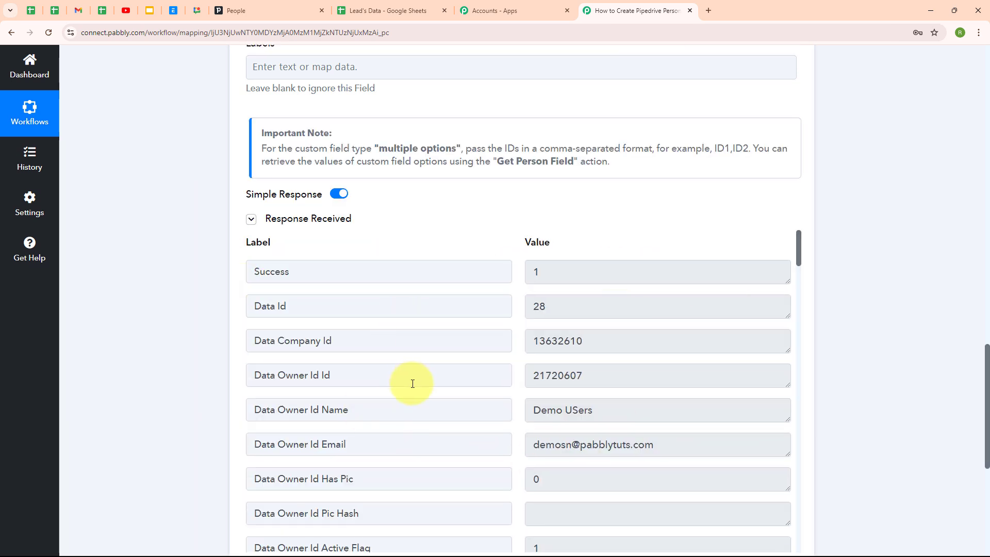
pyautogui.scroll(10, 882, 361)
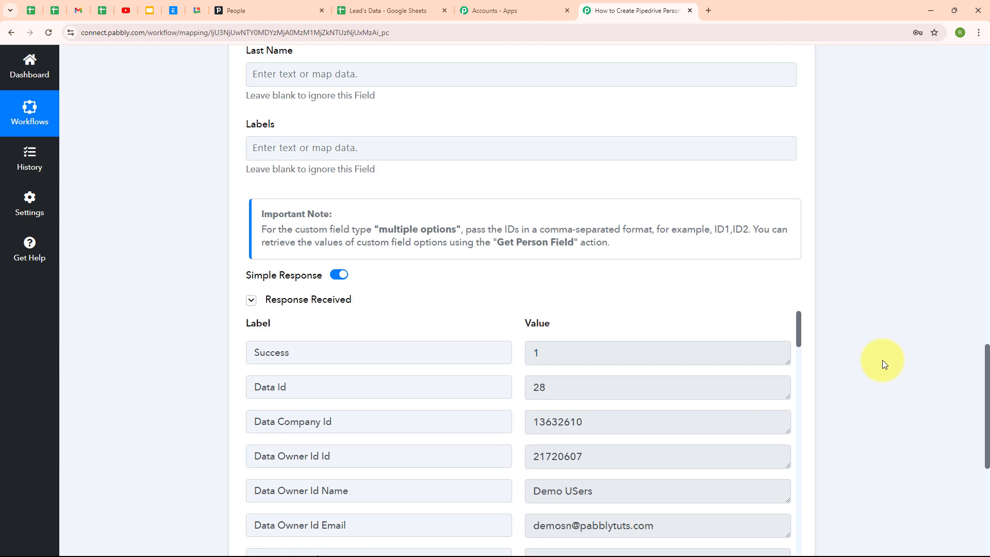
pyautogui.scroll(10, 883, 360)
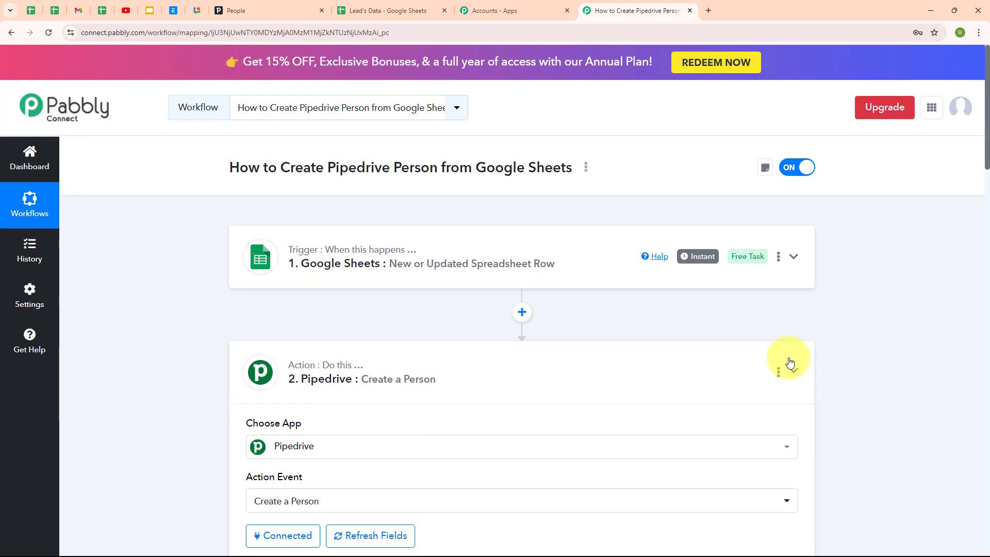
pyautogui.click(780, 371)
pyautogui.click(736, 367)
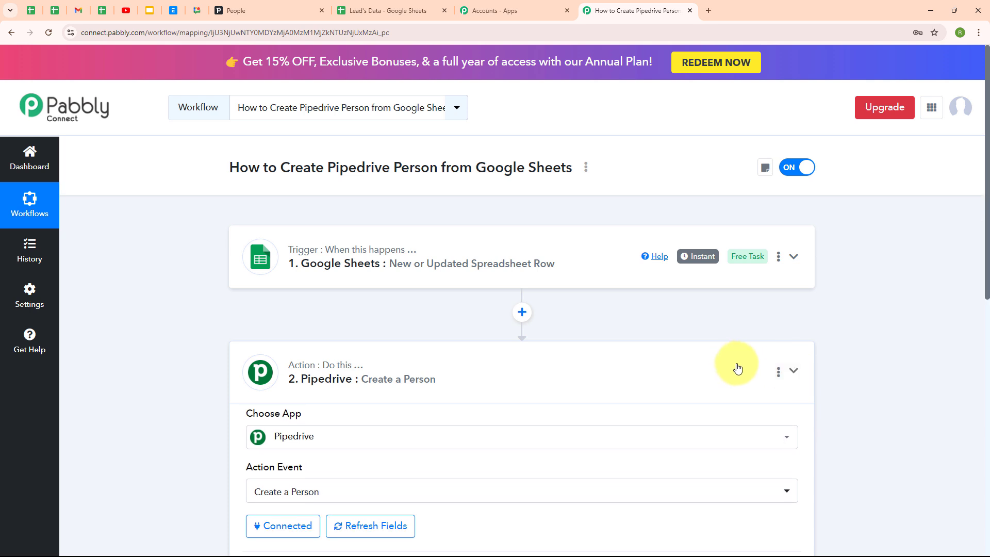
pyautogui.click(273, 10)
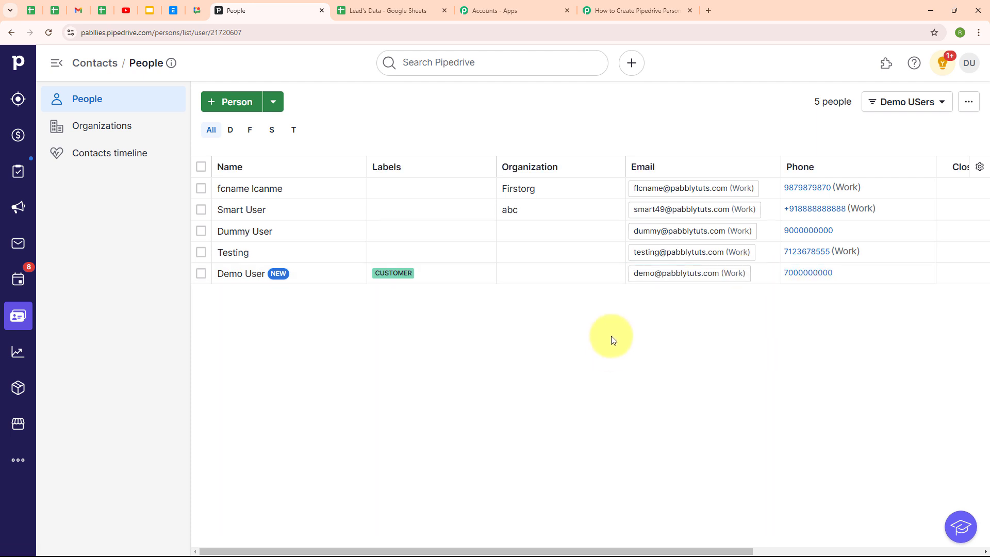
# Return from Pipedrive's People list to the Pabbly Connect workflow.
pyautogui.click(623, 14)
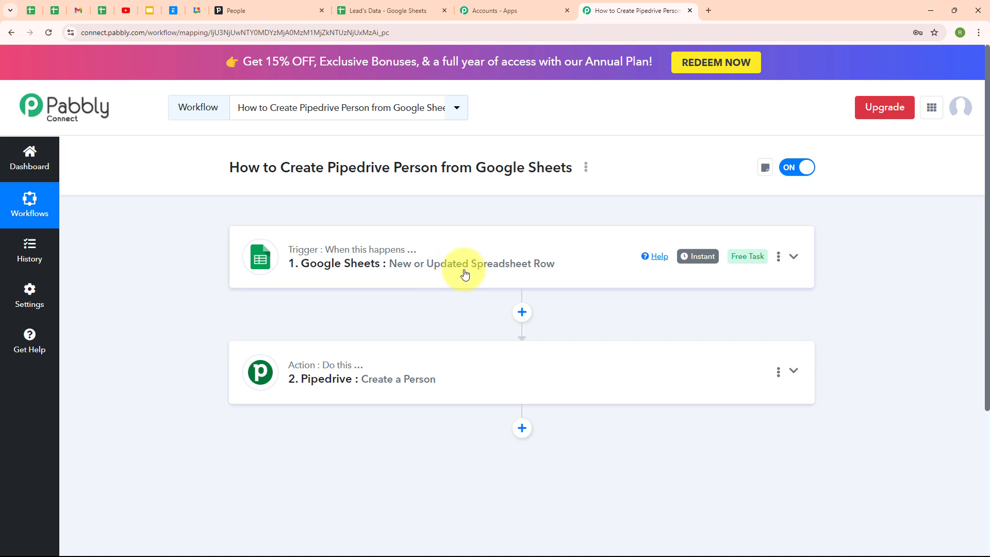
# Fill row 3 of Lead's Data with 'Test Lead', a phone number and an e-mail, then view Pipedrive People.
pyautogui.click(375, 11)
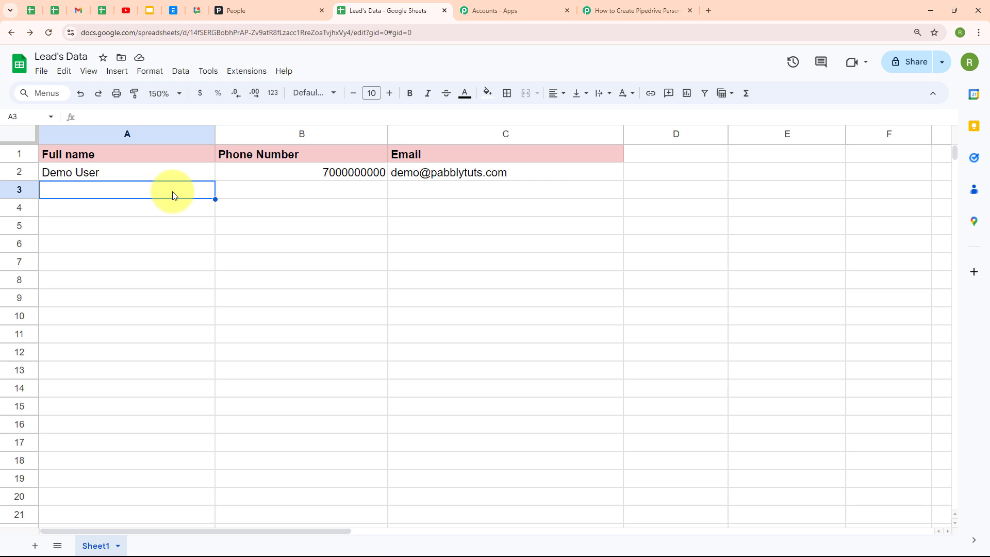
pyautogui.doubleClick(172, 195)
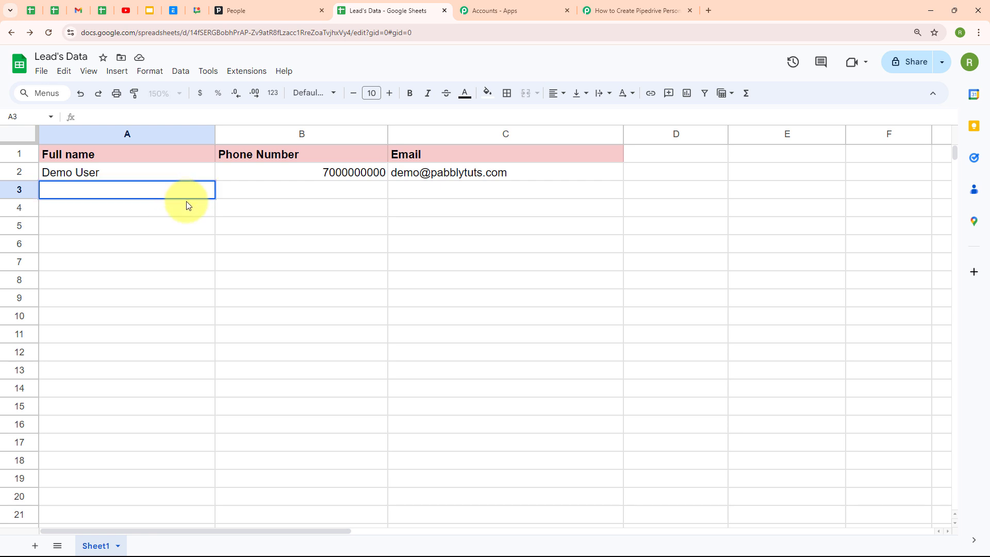
pyautogui.write('Test Lead')
pyautogui.doubleClick(344, 191)
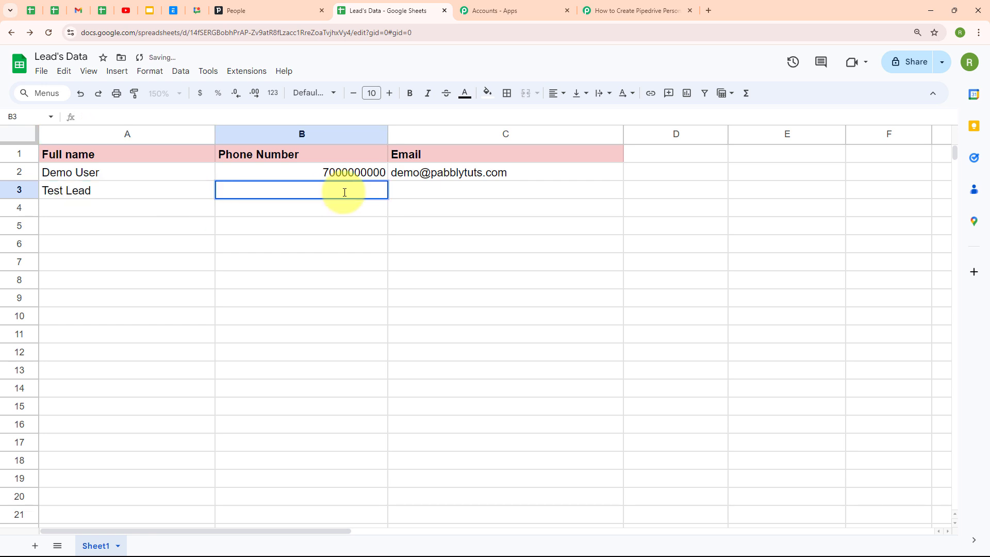
pyautogui.write('9898989898')
pyautogui.doubleClick(438, 195)
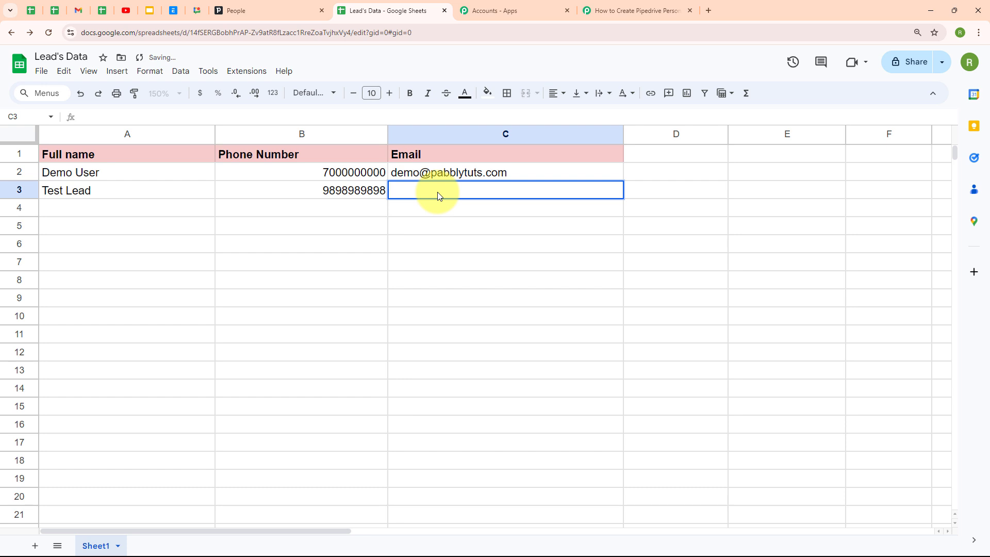
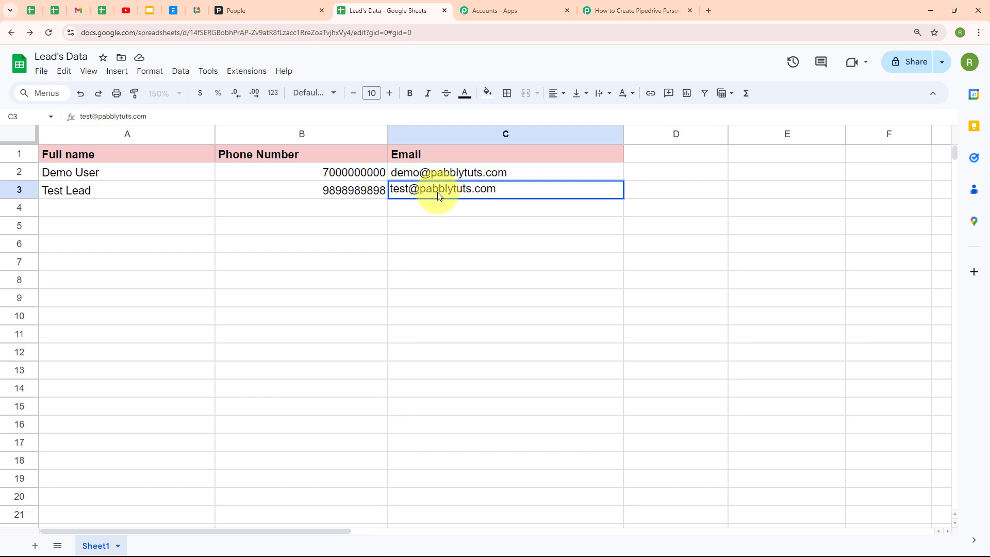
pyautogui.click(193, 207)
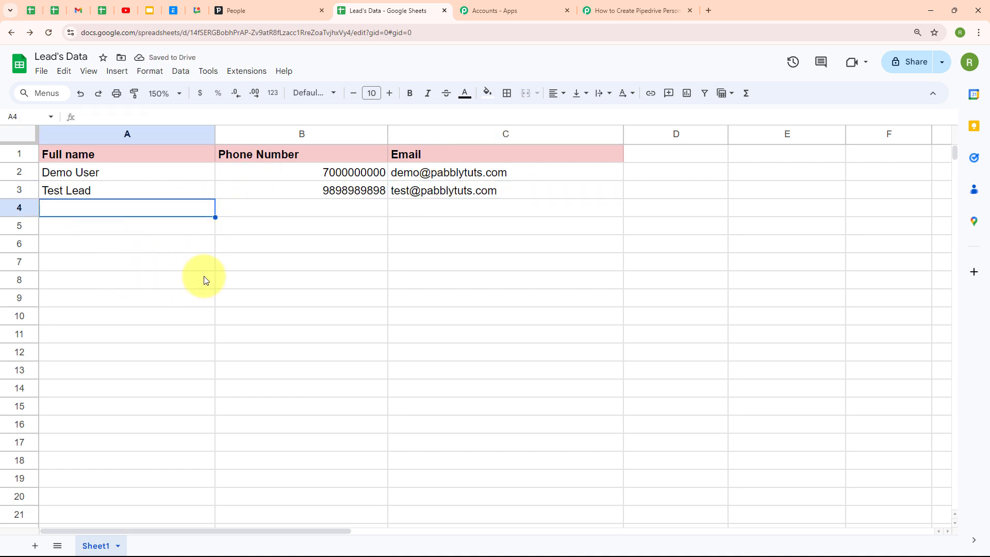
pyautogui.click(287, 8)
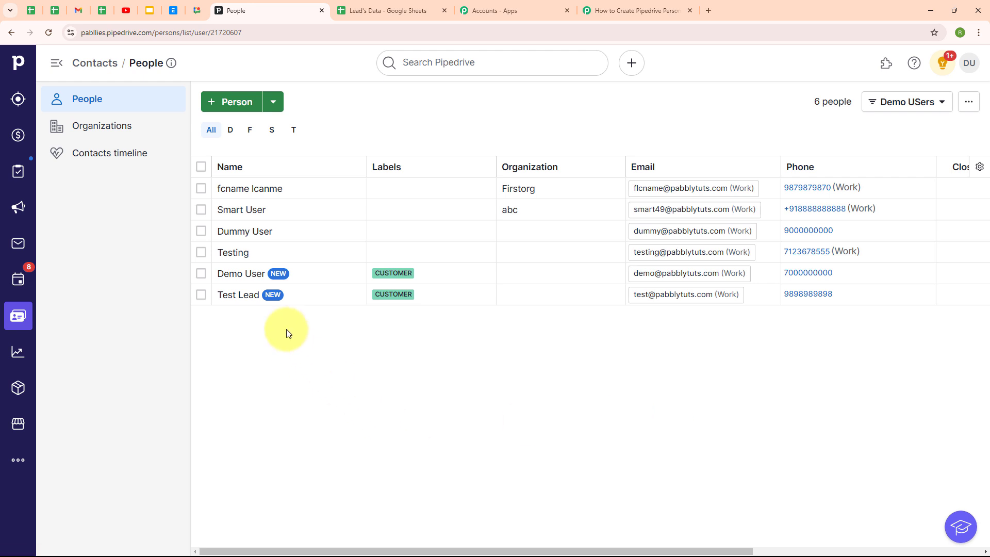
# With Test Lead confirmed in Pipedrive People as Customer, go back to the Pabbly Connect workflow.
pyautogui.click(634, 10)
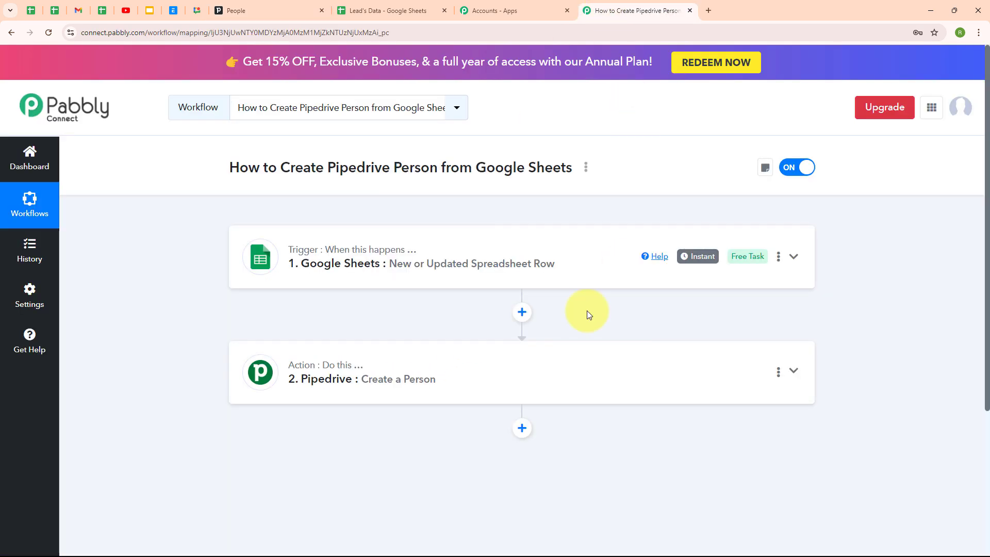